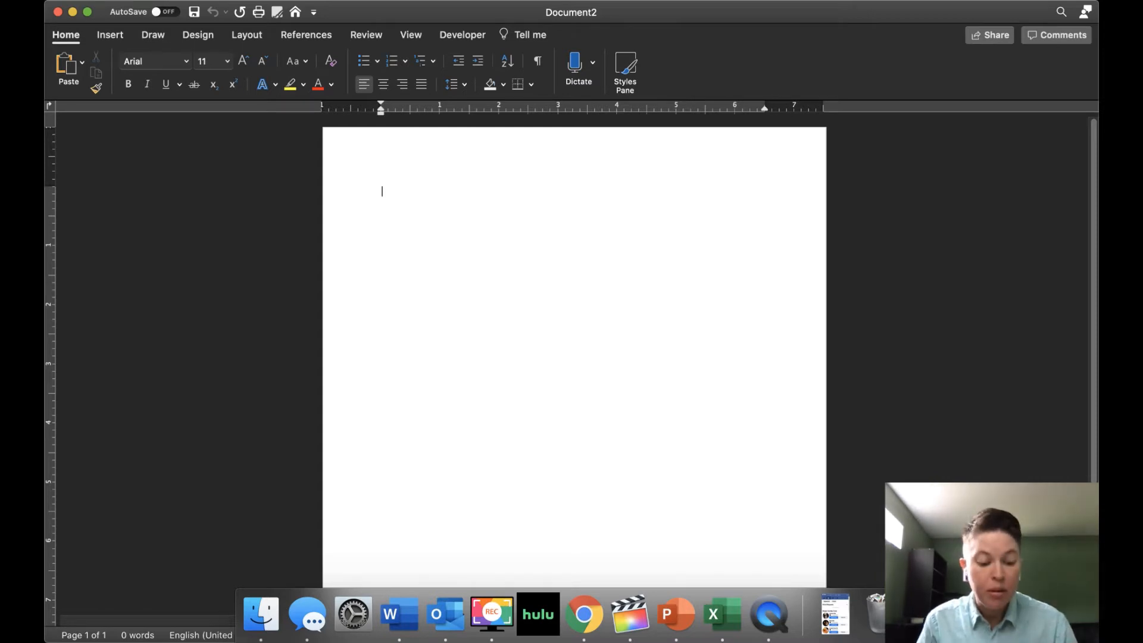
# - Type the placeholder lines Student Name, Instructor Name, Class Name and 'Deadline Date--formatted day month year'
pyautogui.write('Student Name ')
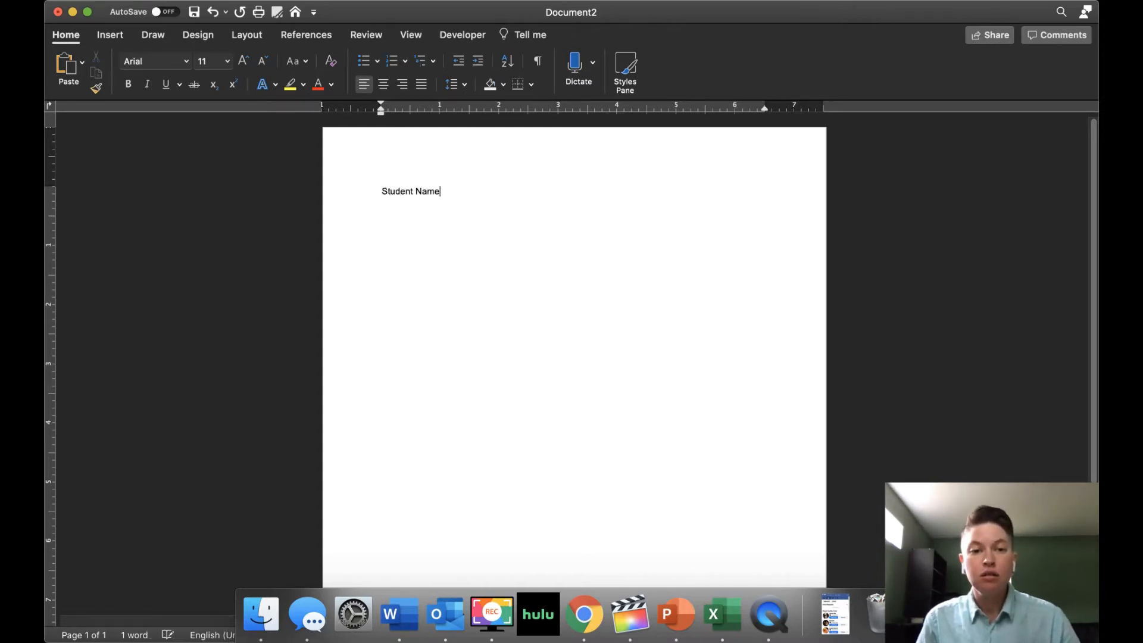
pyautogui.write('Ins')
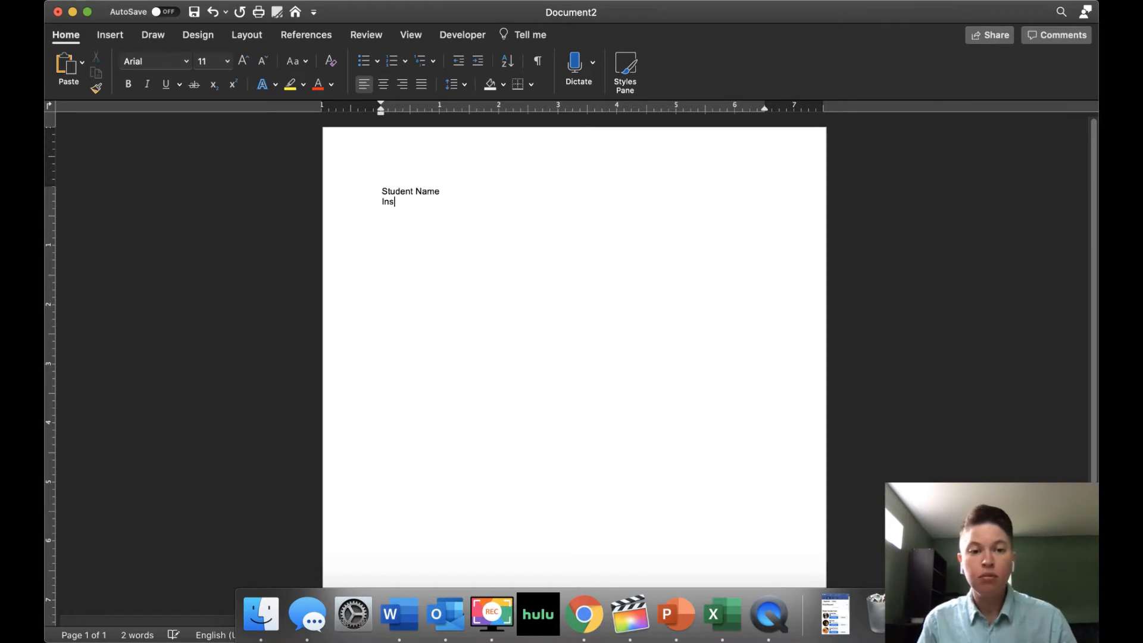
pyautogui.write('tructor Name')
pyautogui.press('Return')
pyautogui.write('Cl')
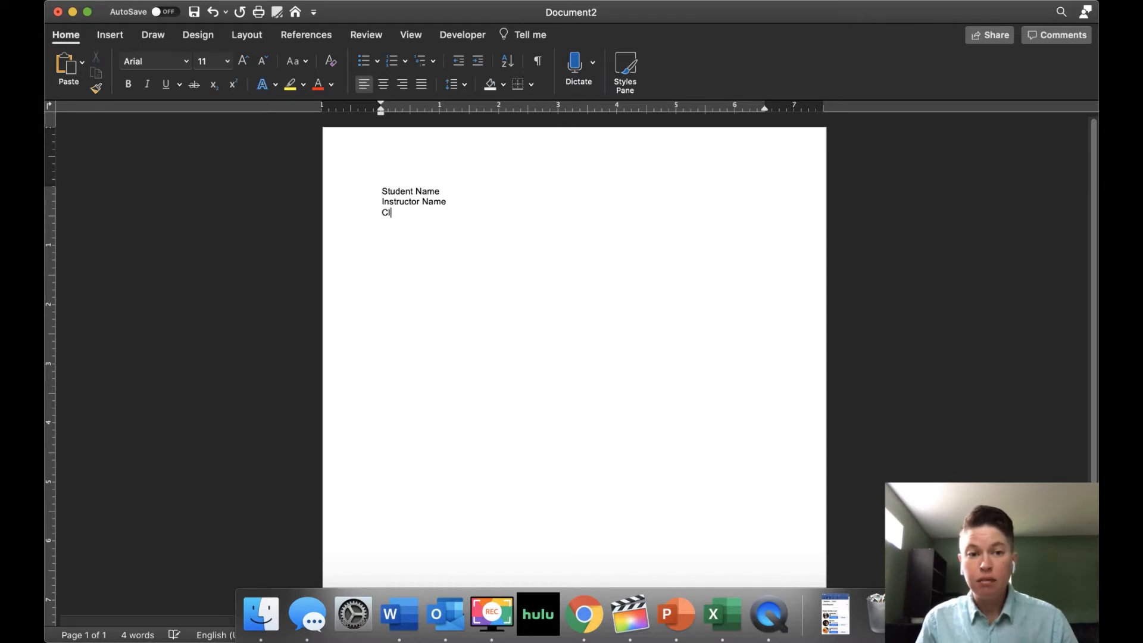
pyautogui.write('ass Name')
pyautogui.press('Return')
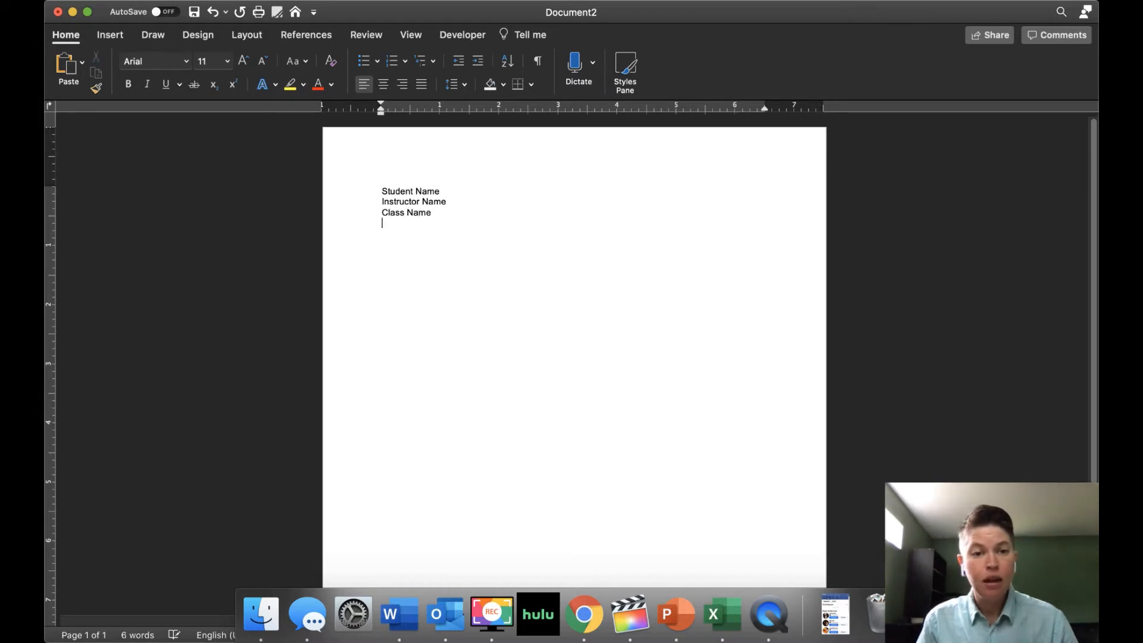
pyautogui.write('Deadl')
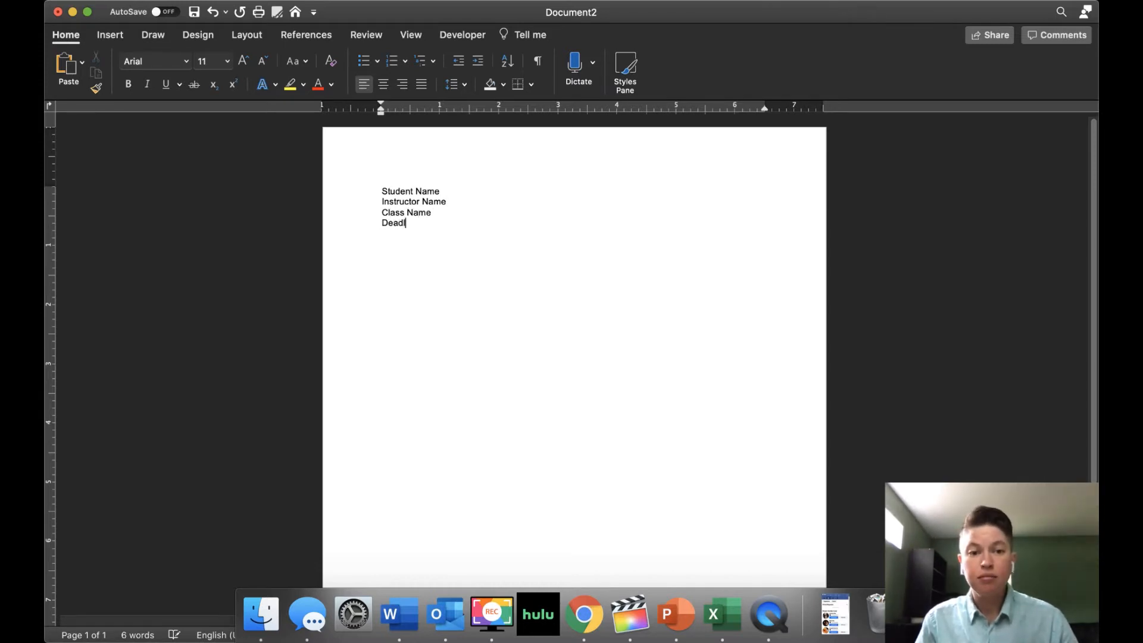
pyautogui.write('ine Date')
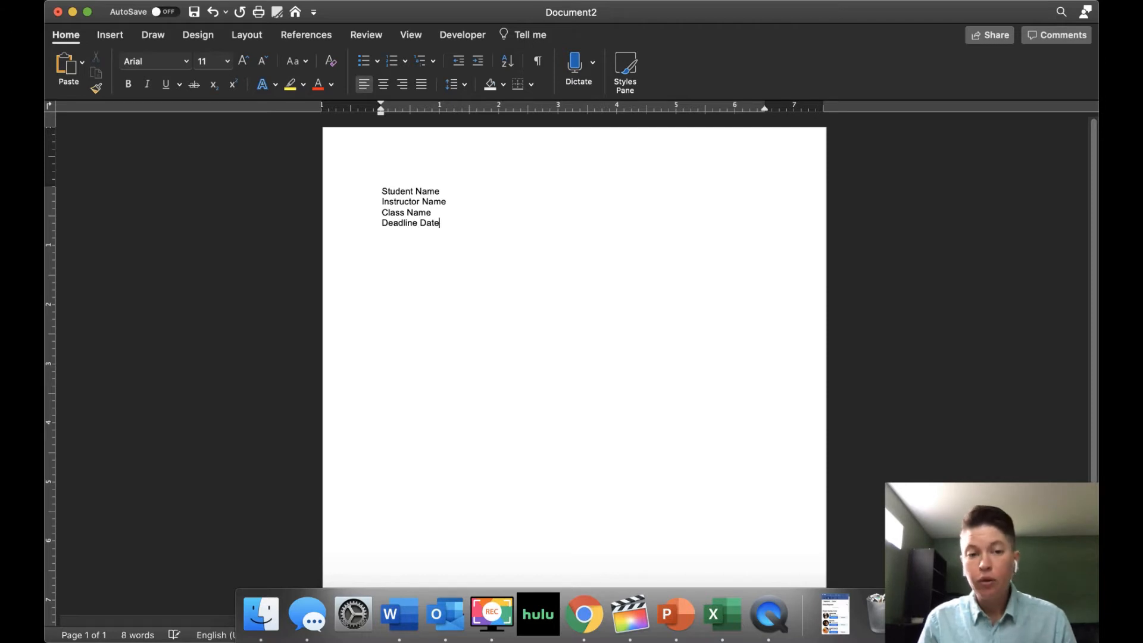
pyautogui.write('--for')
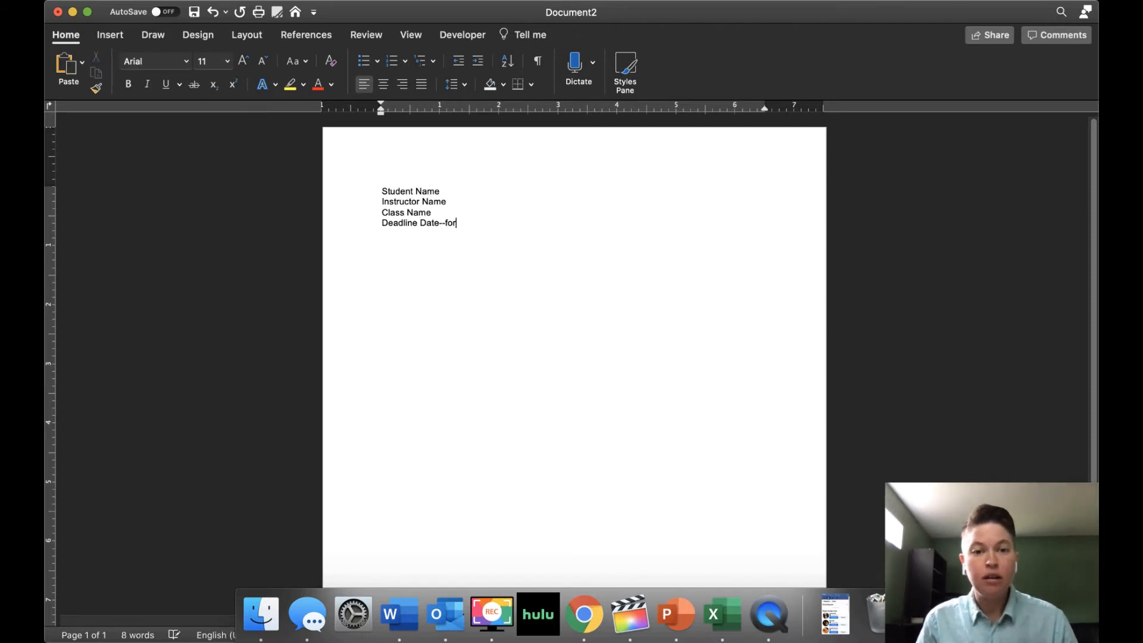
pyautogui.write('matted day mo')
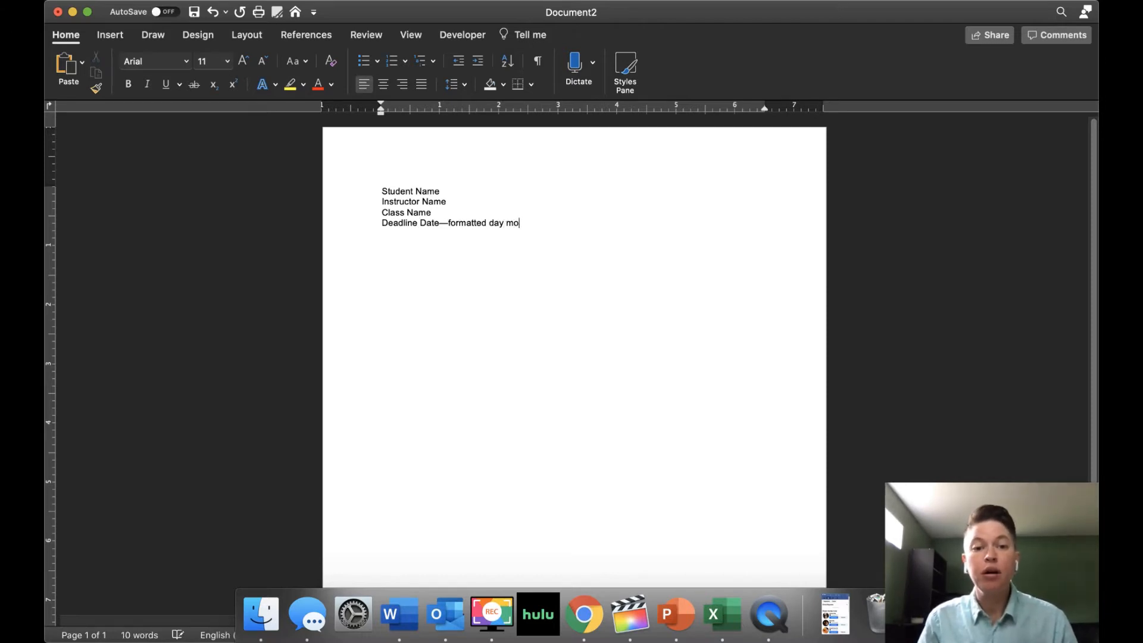
pyautogui.write('nth year')
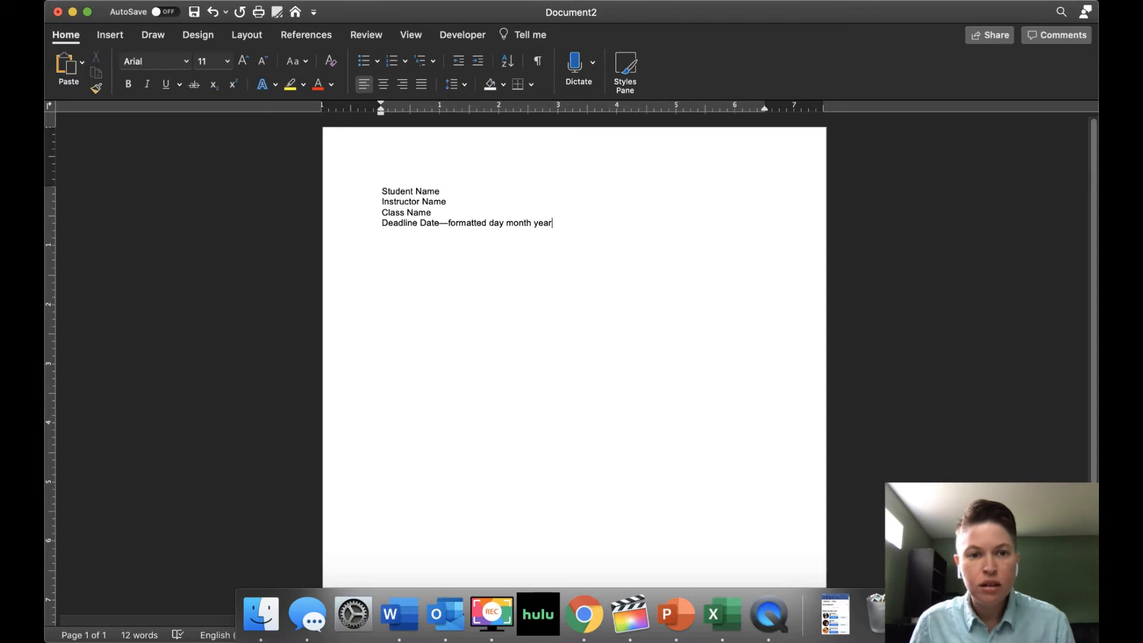
# - Replace the first two placeholders with the student's full name and the instructor's full name
pyautogui.tripleClick(427, 192)
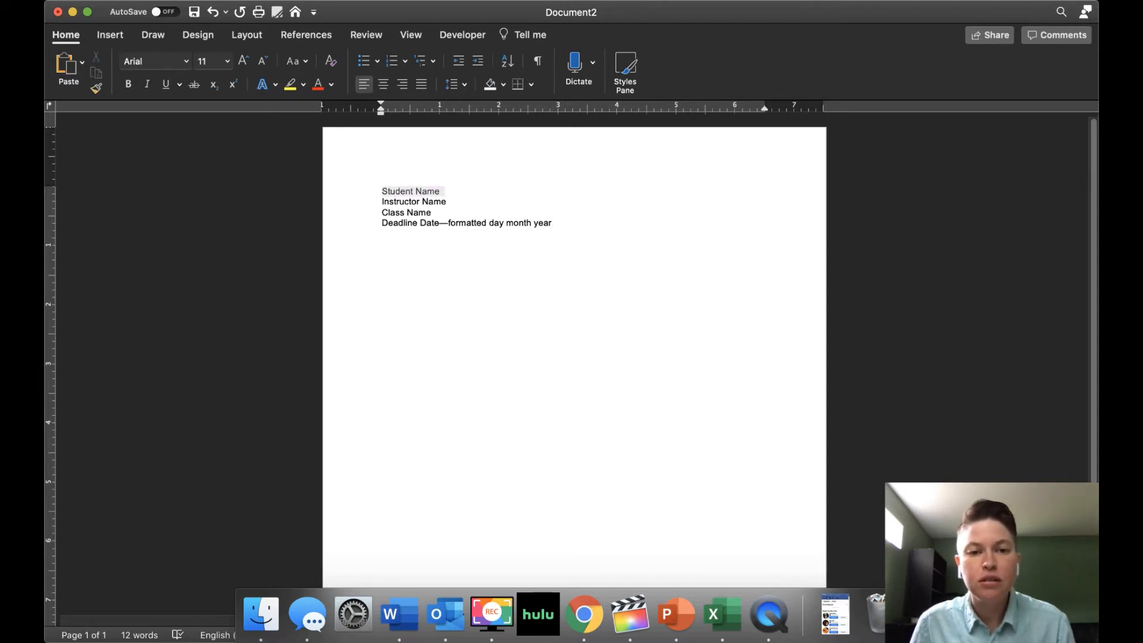
pyautogui.write('John Smith')
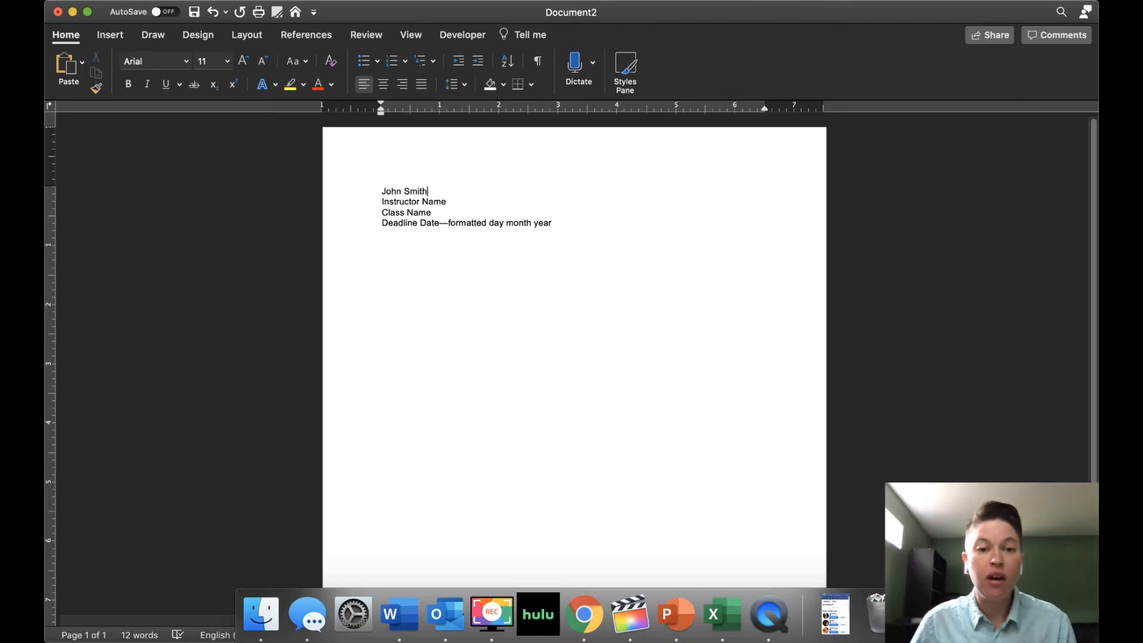
pyautogui.tripleClick(446, 201)
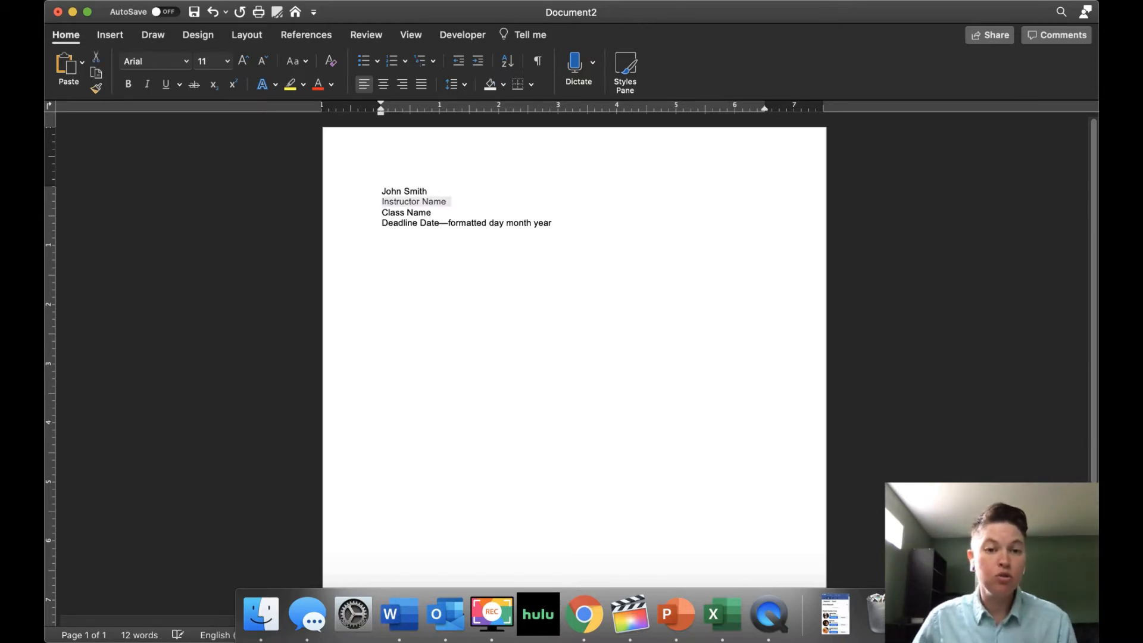
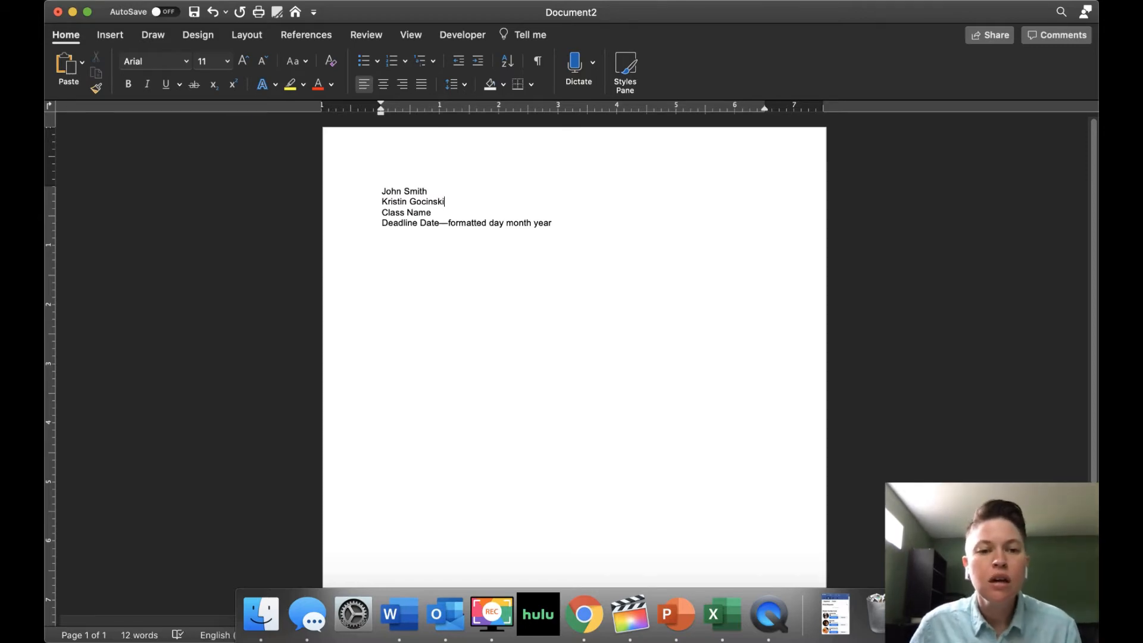
# - Replace the class and deadline placeholders with ENGL1101 and 11 August 2020
pyautogui.moveTo(431, 212); pyautogui.dragTo(381, 212)
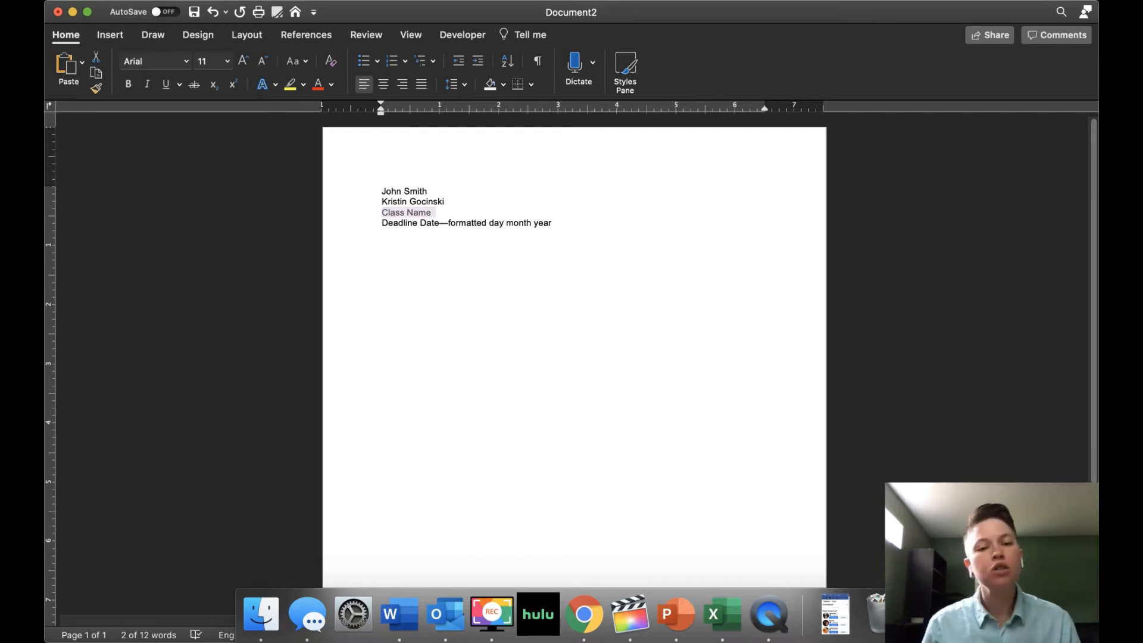
pyautogui.write('ENGL')
pyautogui.press('BackSpace')
pyautogui.press('BackSpace')
pyautogui.press('BackSpace')
pyautogui.write('NGL1101')
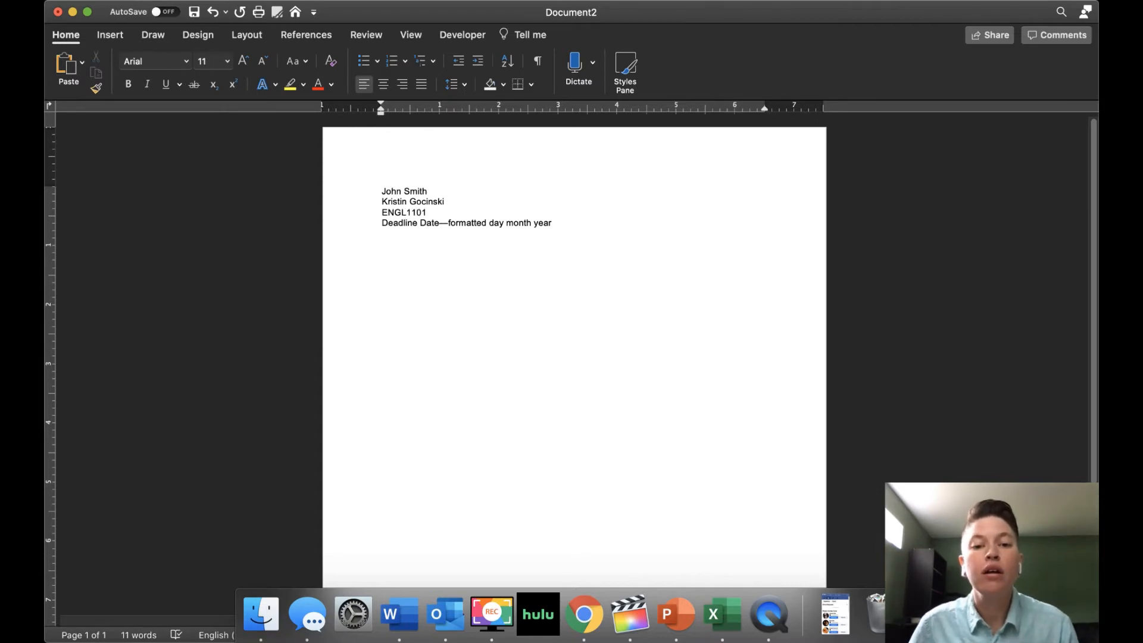
pyautogui.moveTo(553, 223); pyautogui.dragTo(382, 223)
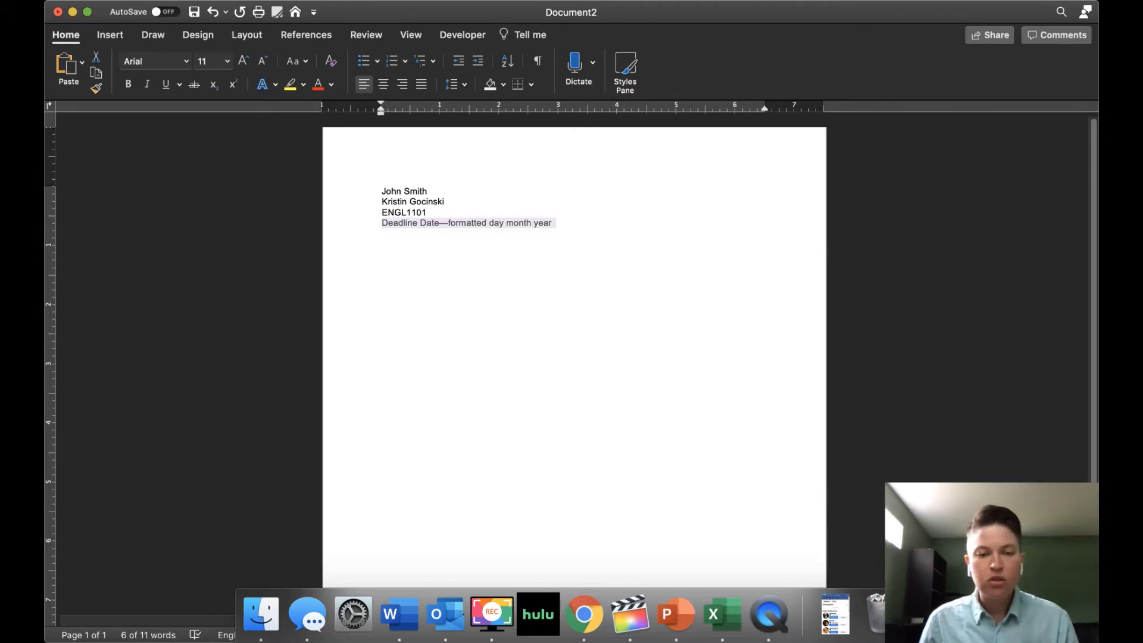
pyautogui.write('11 Aug')
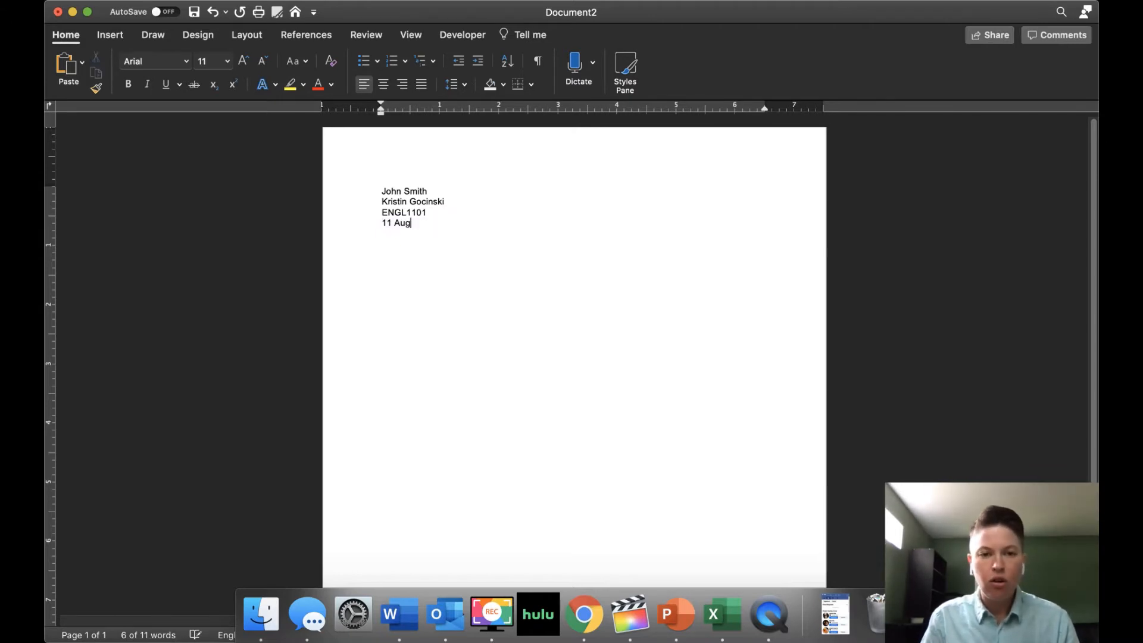
pyautogui.write('ust 2020')
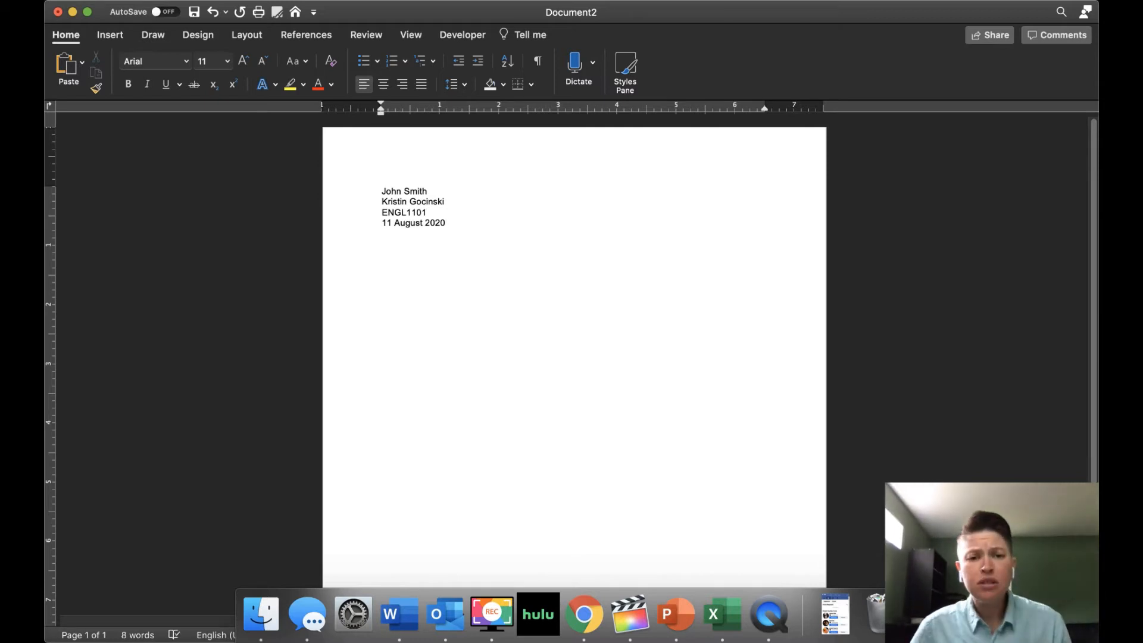
pyautogui.press('super+a')
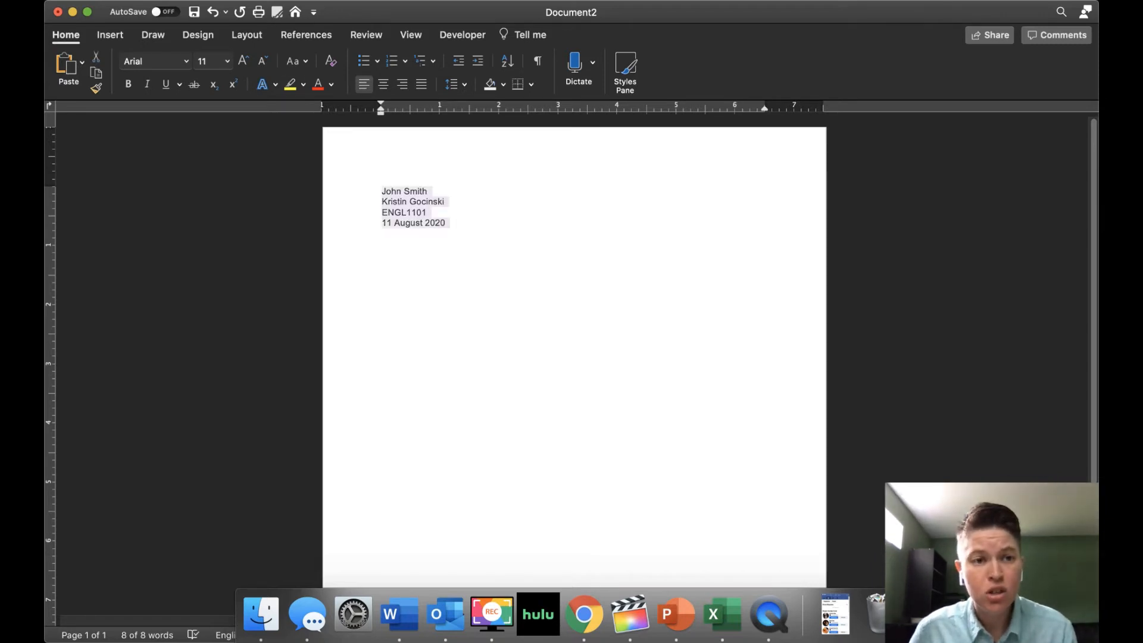
# - Make the heading Times New Roman 12 pt with 2.0 line spacing, and open the page header
pyautogui.click(186, 61)
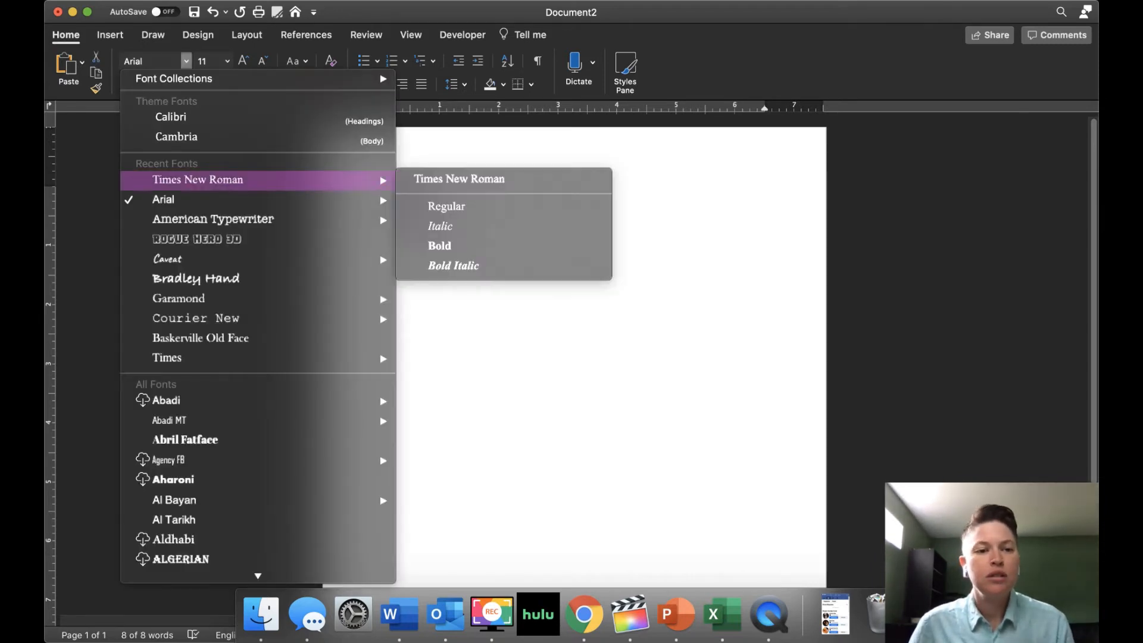
pyautogui.click(198, 179)
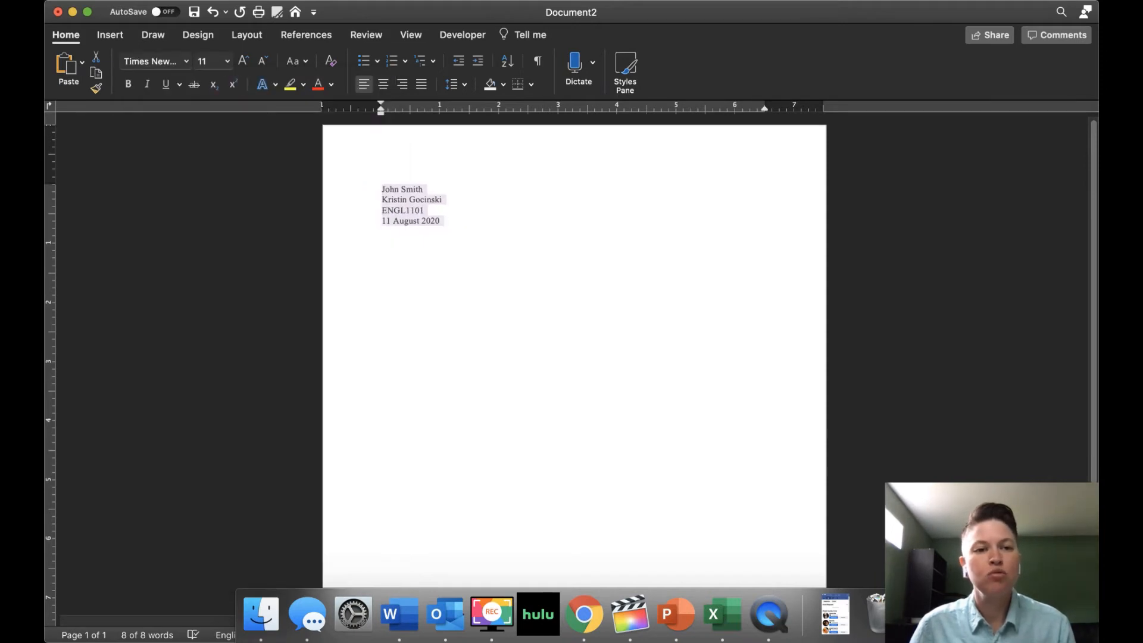
pyautogui.click(227, 61)
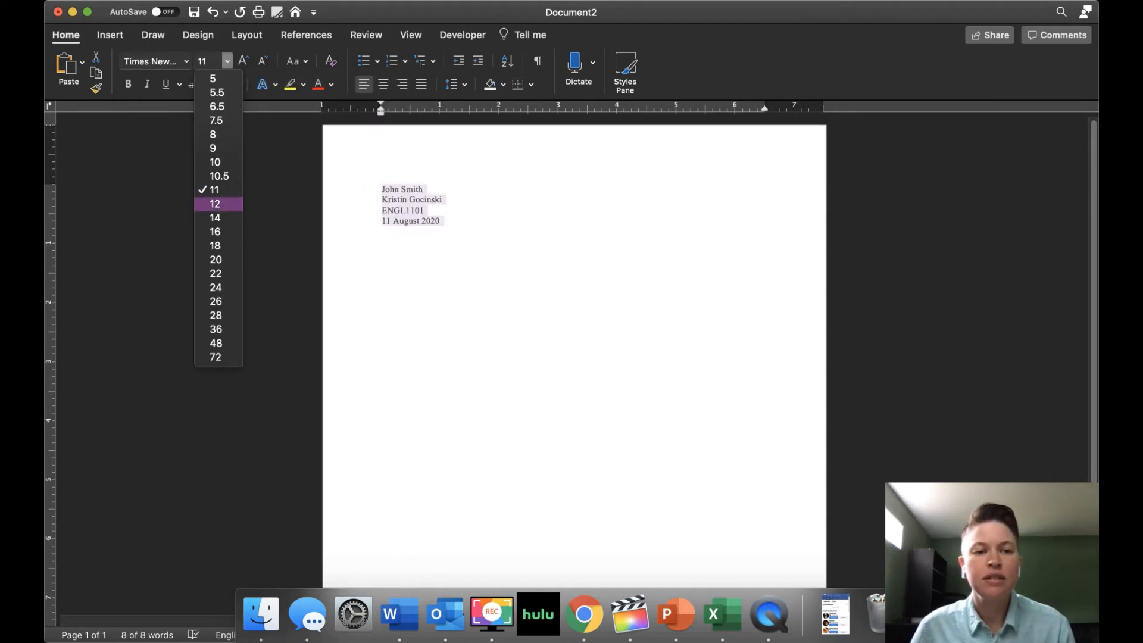
pyautogui.click(215, 203)
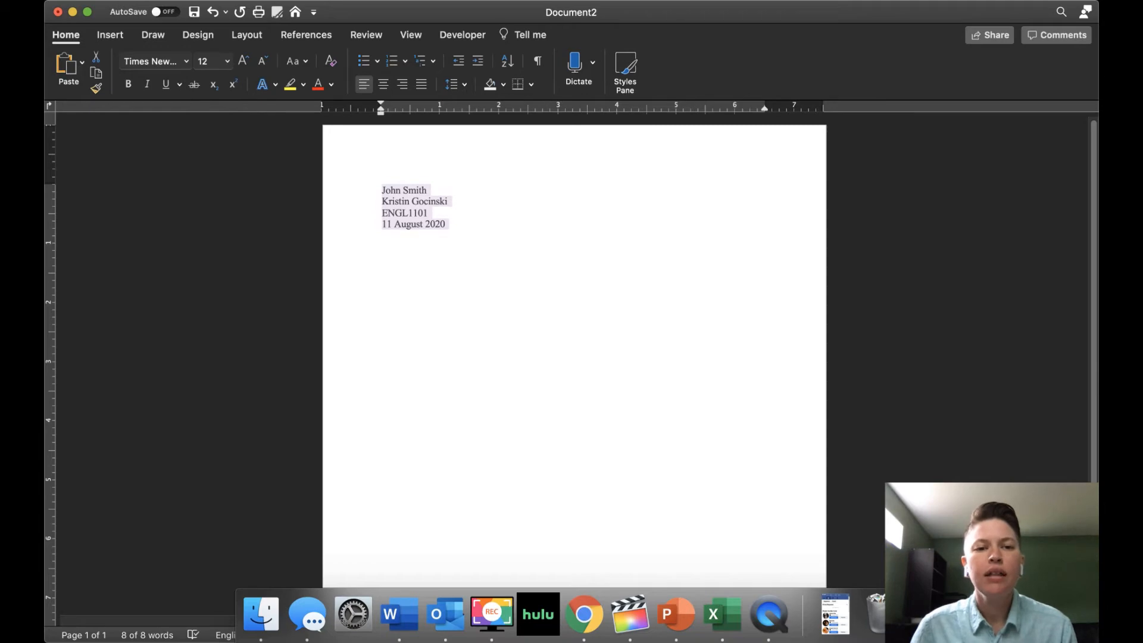
pyautogui.click(464, 84)
pyautogui.click(470, 157)
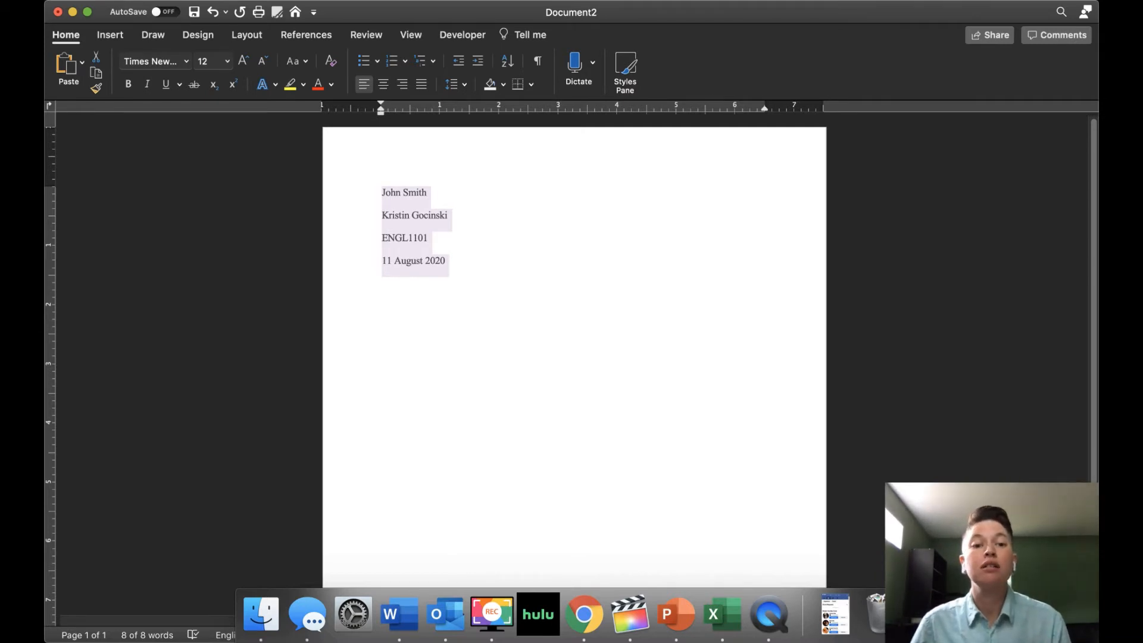
pyautogui.doubleClick(382, 161)
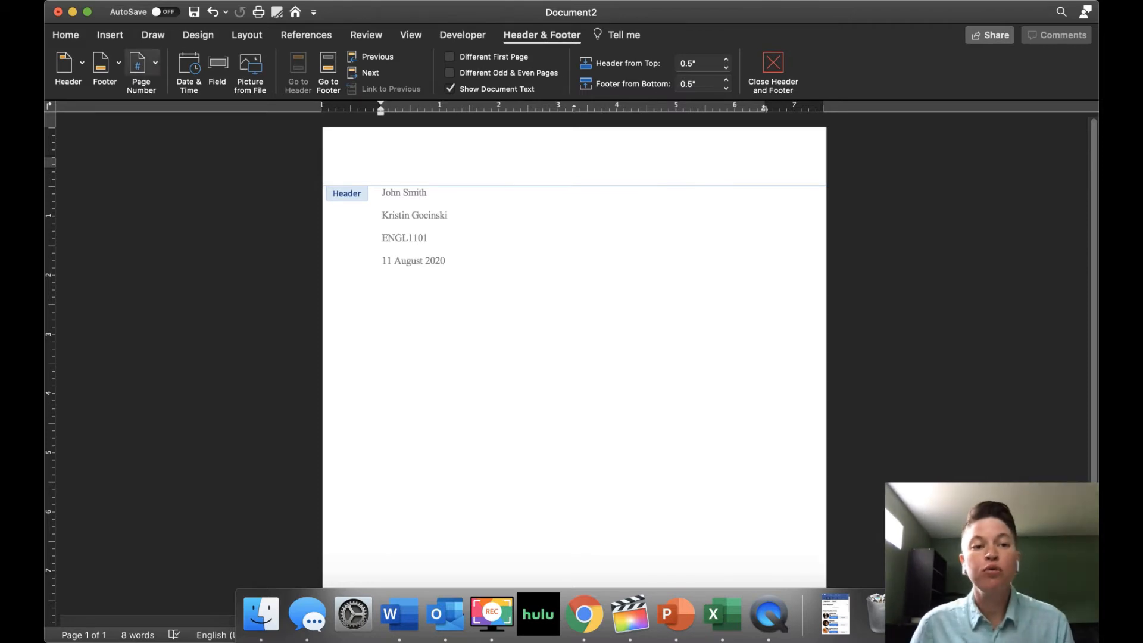
# - Insert a page number in the header, aligned right
pyautogui.click(140, 62)
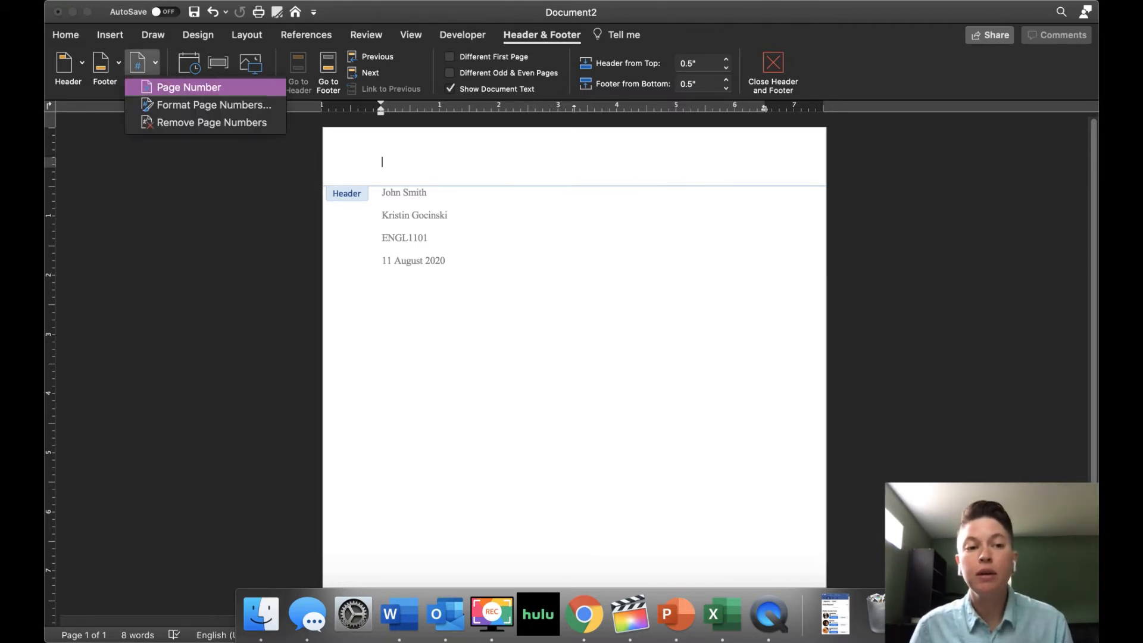
pyautogui.click(189, 87)
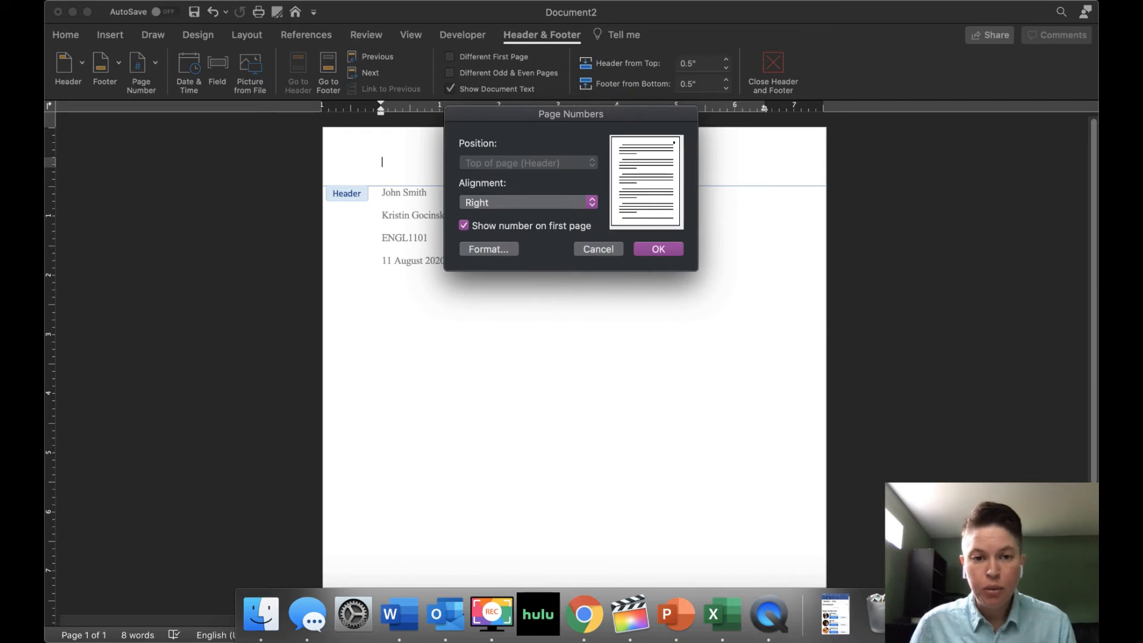
pyautogui.press('Return')
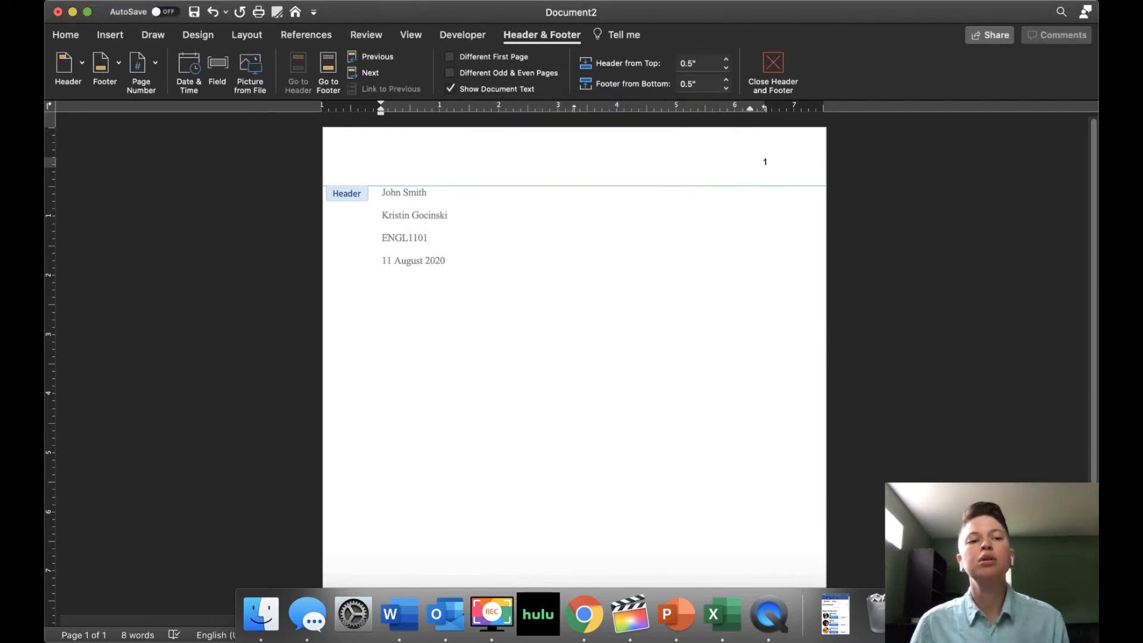
pyautogui.click(66, 35)
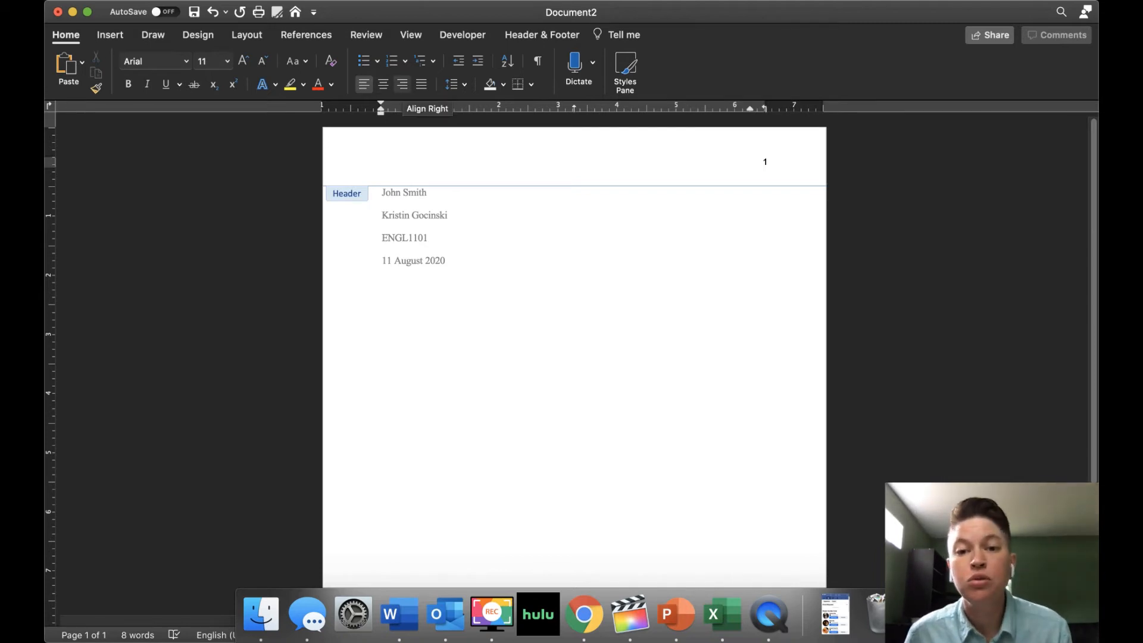
# - Right-align the header and type the student's surname before the page number
pyautogui.click(403, 84)
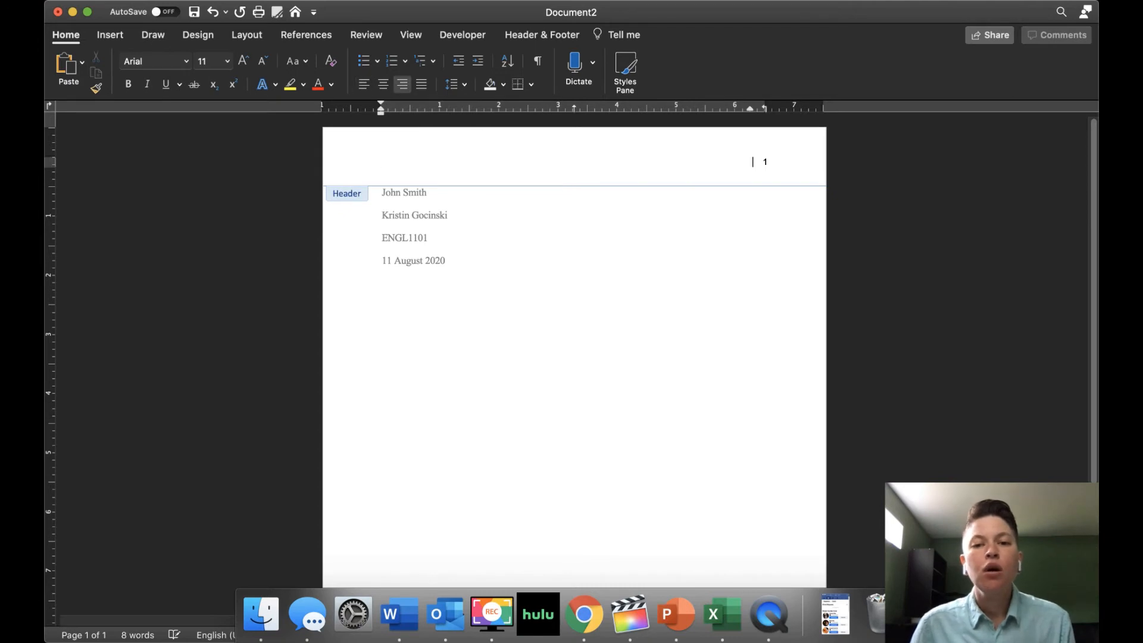
pyautogui.write('Student Last Name')
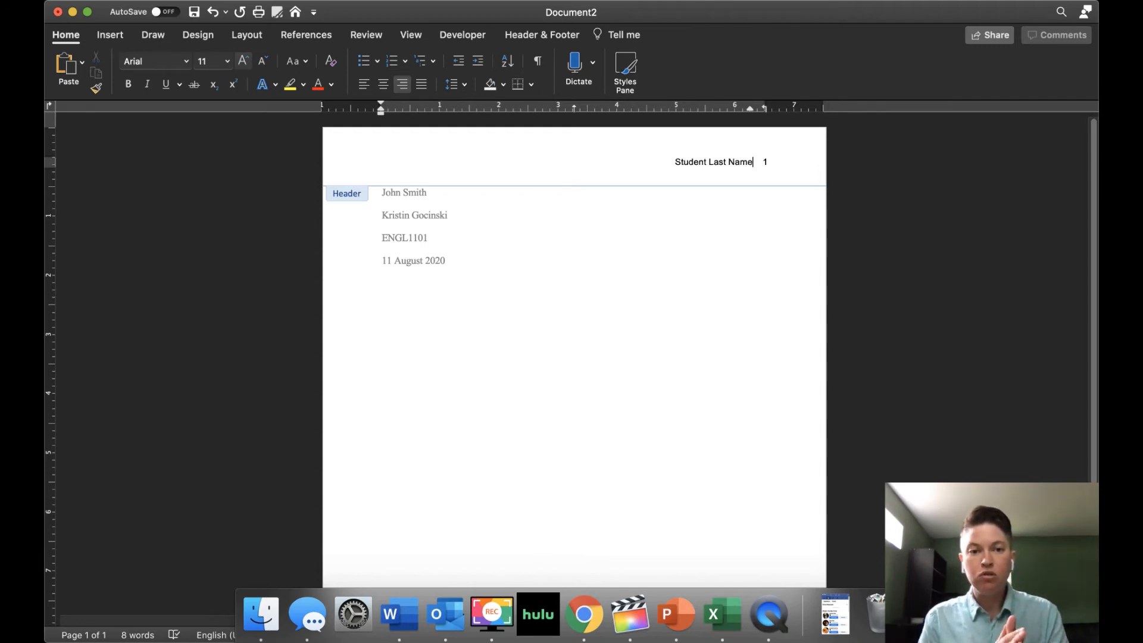
pyautogui.hotkey('shift', 'Home')
pyautogui.write('Smit')
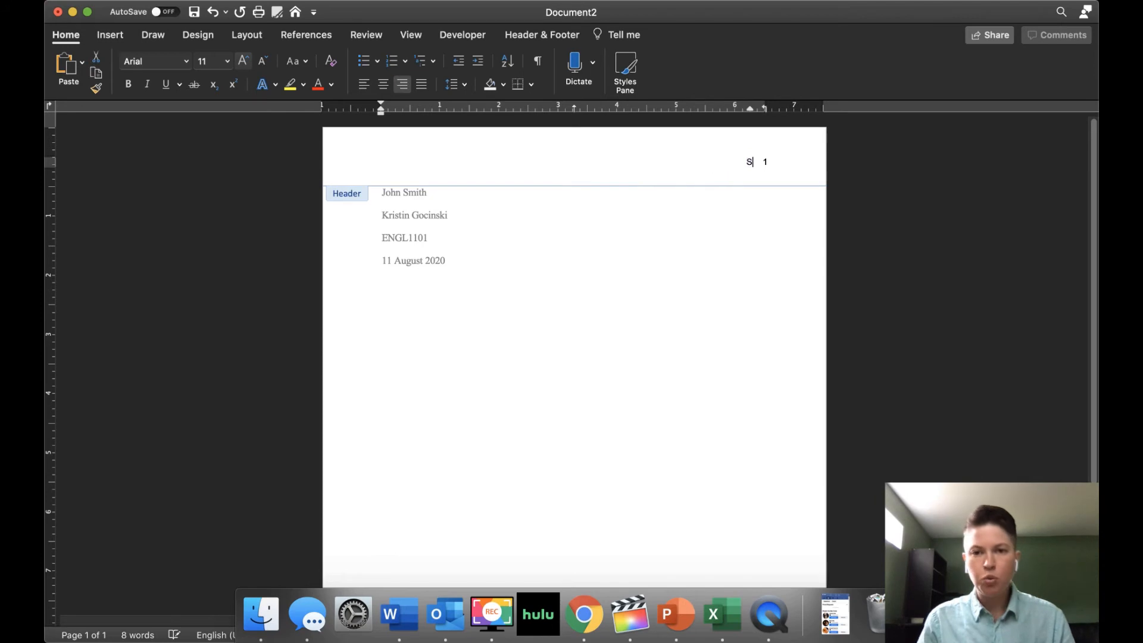
pyautogui.write('h')
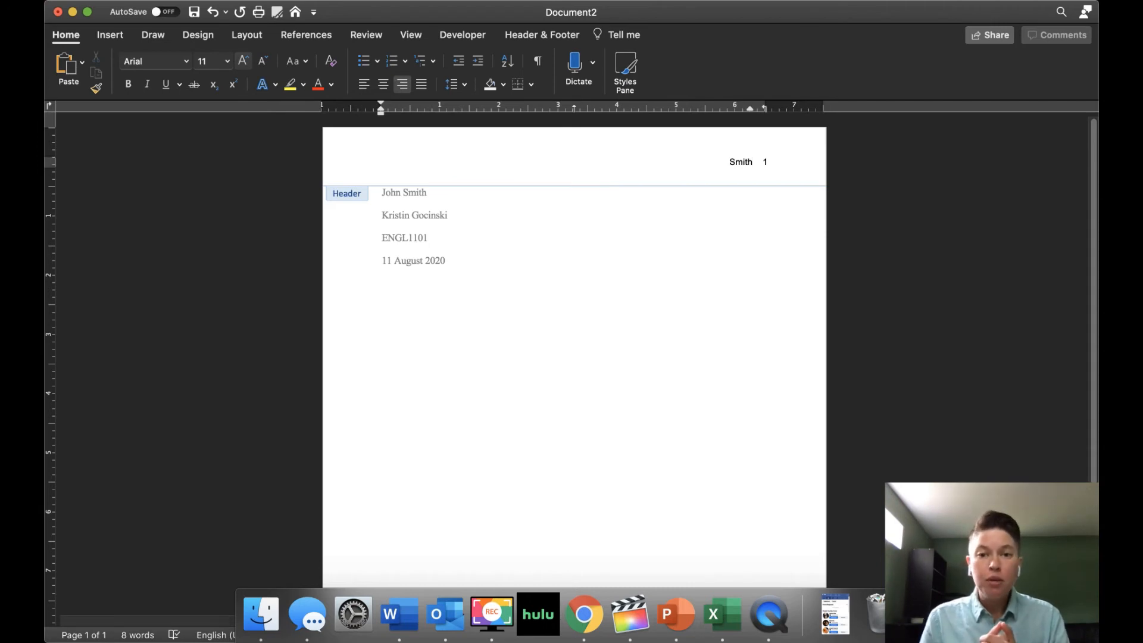
pyautogui.press('super+a')
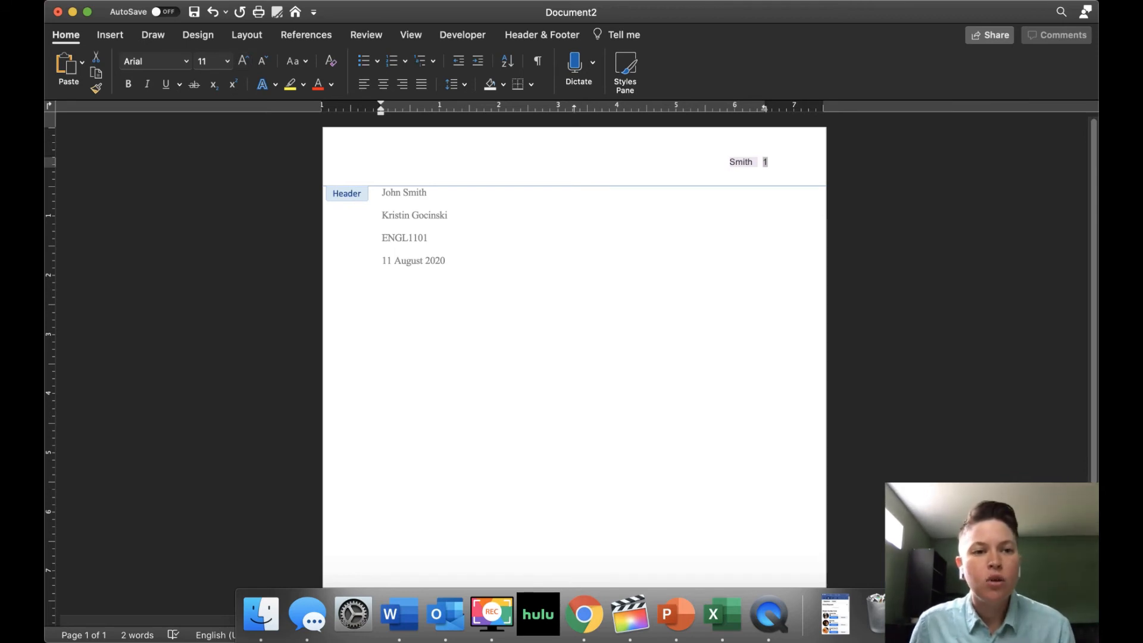
# - Set the header surname and page number to Times New Roman, 12 pt
pyautogui.click(186, 61)
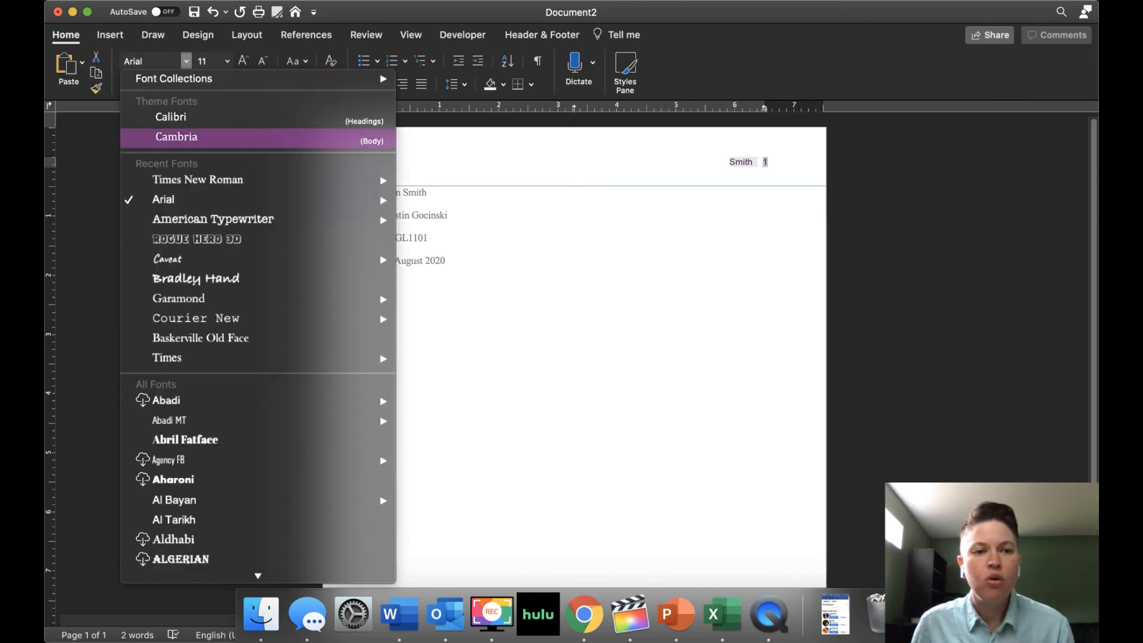
pyautogui.click(197, 179)
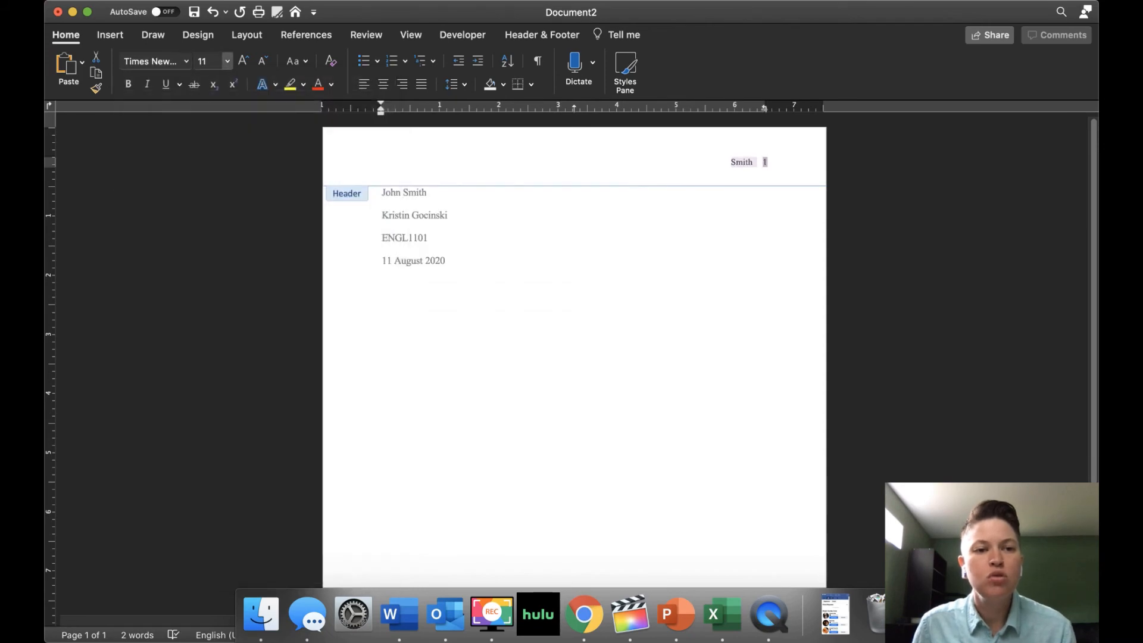
pyautogui.click(227, 61)
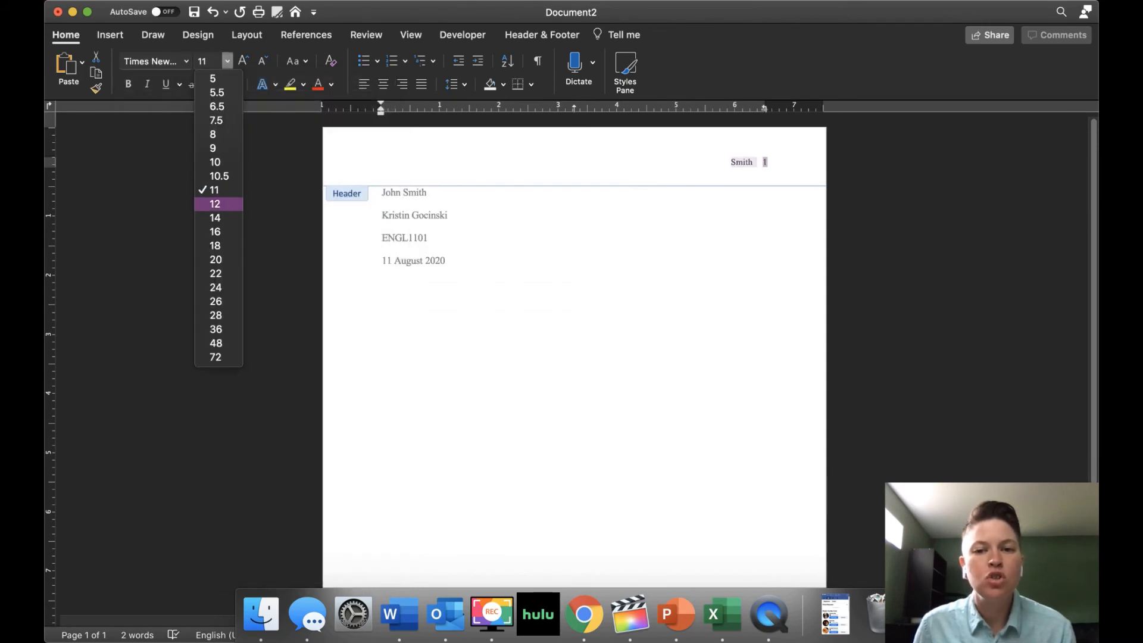
pyautogui.click(215, 204)
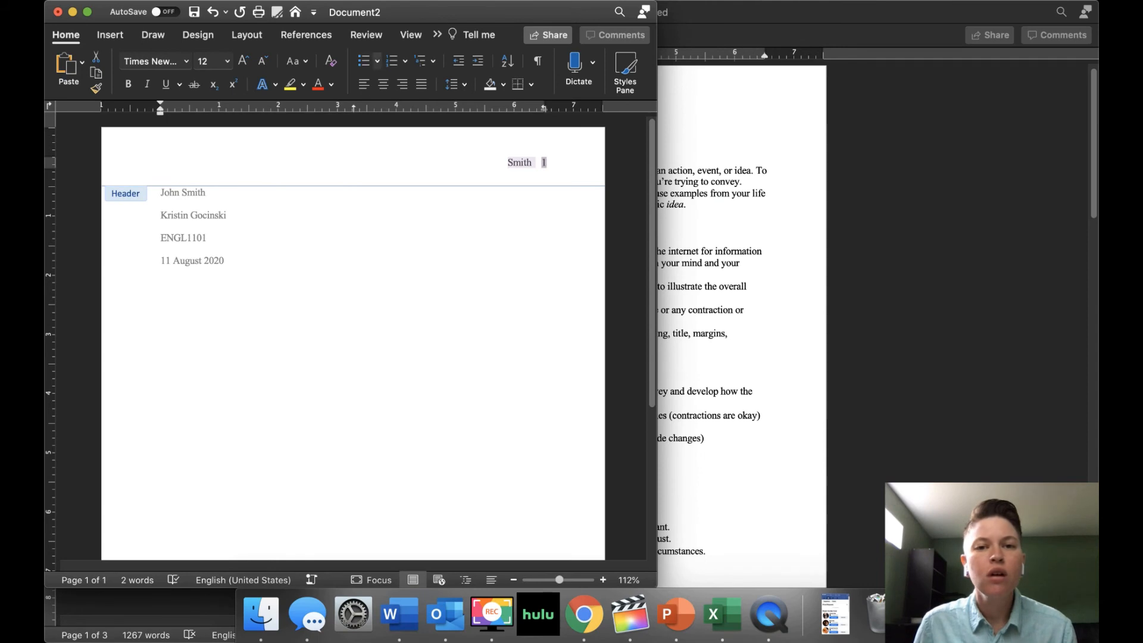
pyautogui.moveTo(426, 12)
pyautogui.mouseDown()
pyautogui.moveTo(535, 18)
pyautogui.moveTo(426, 1)
pyautogui.mouseUp()
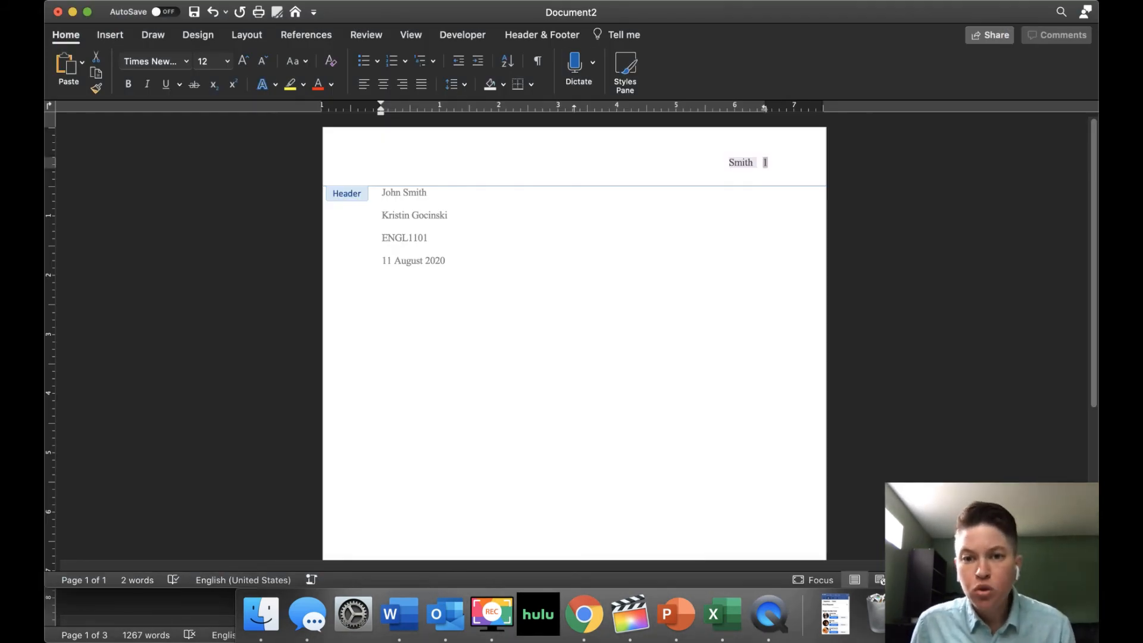
# - Exit the header back to the body text and undo the last change
pyautogui.doubleClick(453, 260)
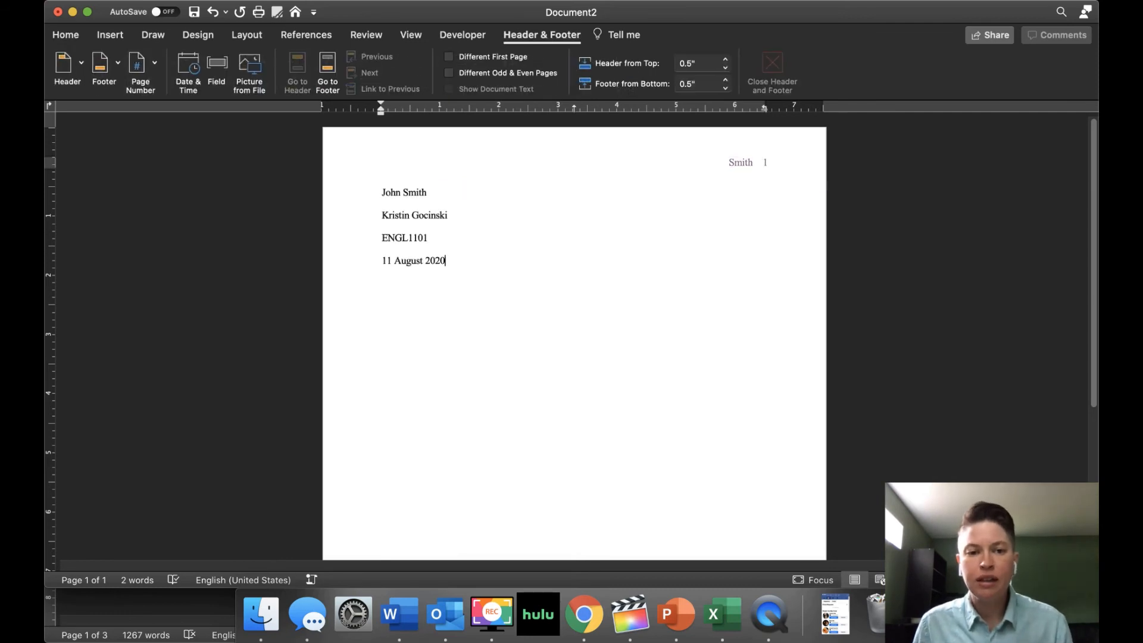
pyautogui.press('super+z')
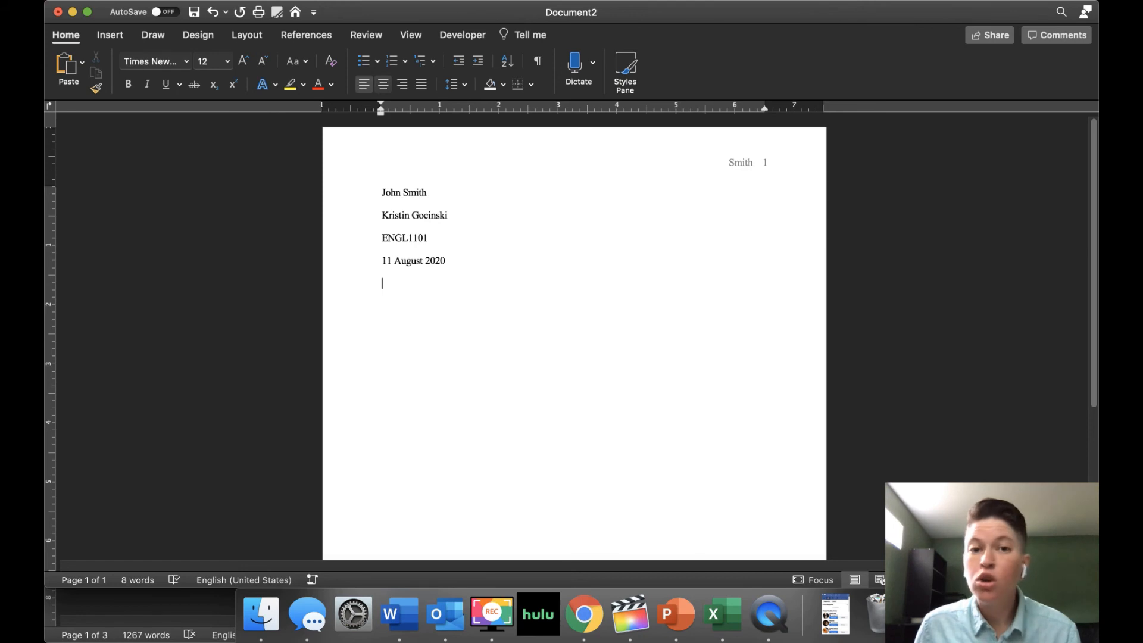
# - Add a centred 'Title of Document' line below the date
pyautogui.click(382, 84)
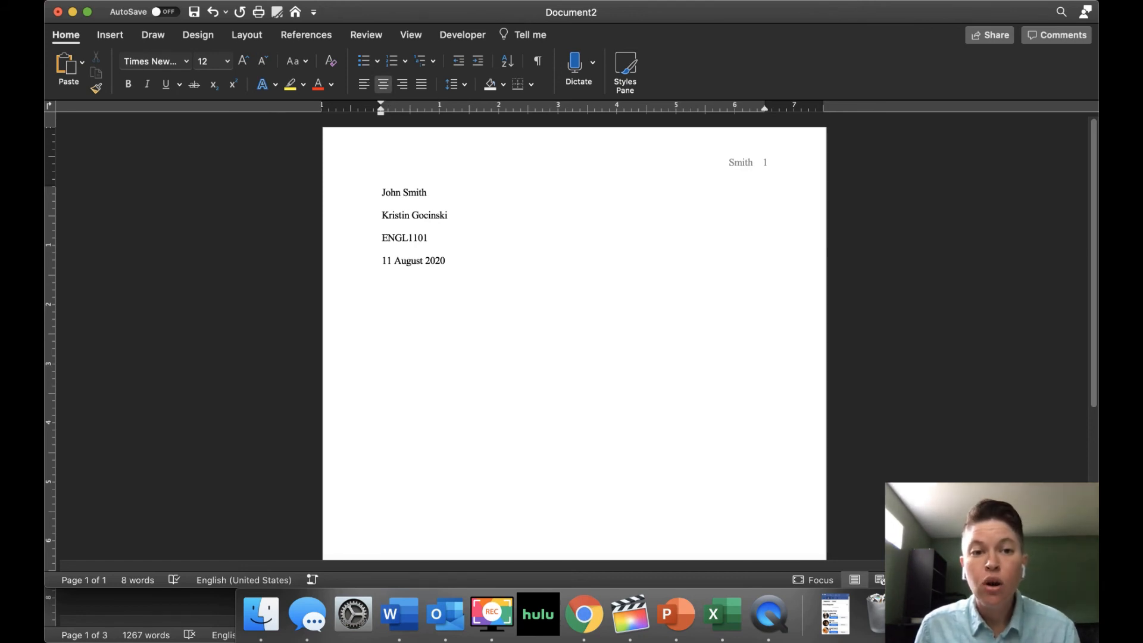
pyautogui.write('Tit')
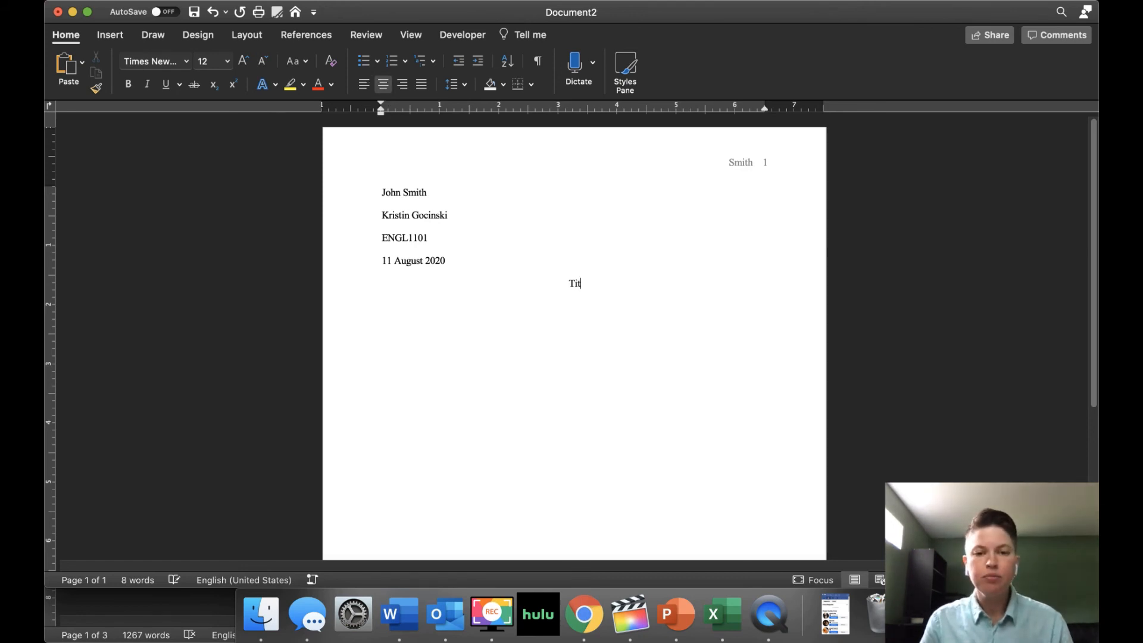
pyautogui.write('le of Do')
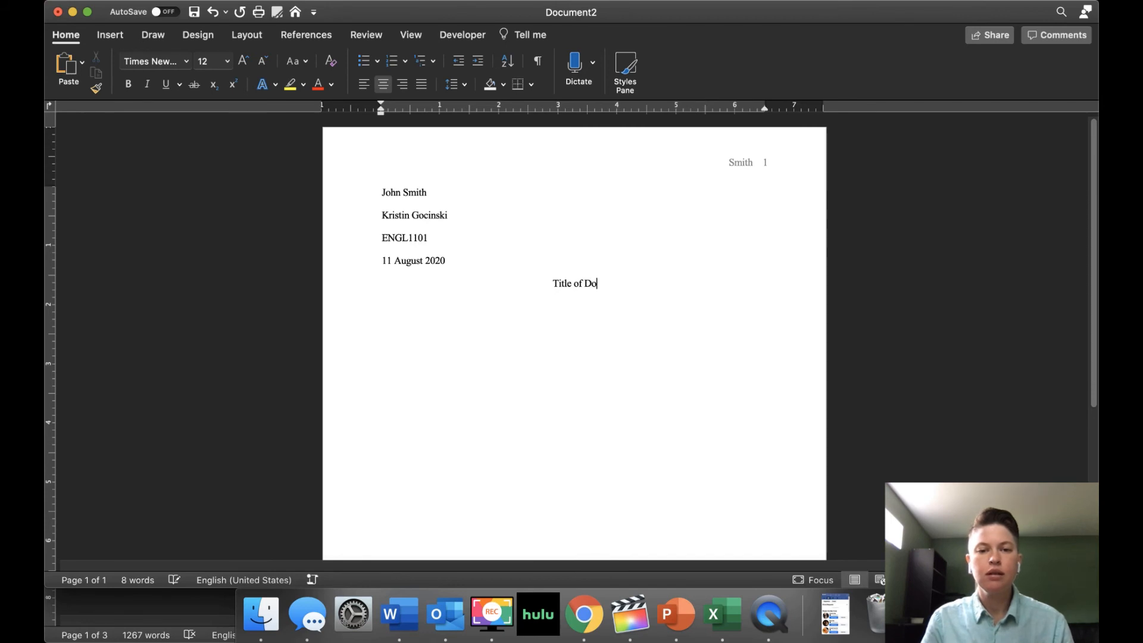
pyautogui.write('cument')
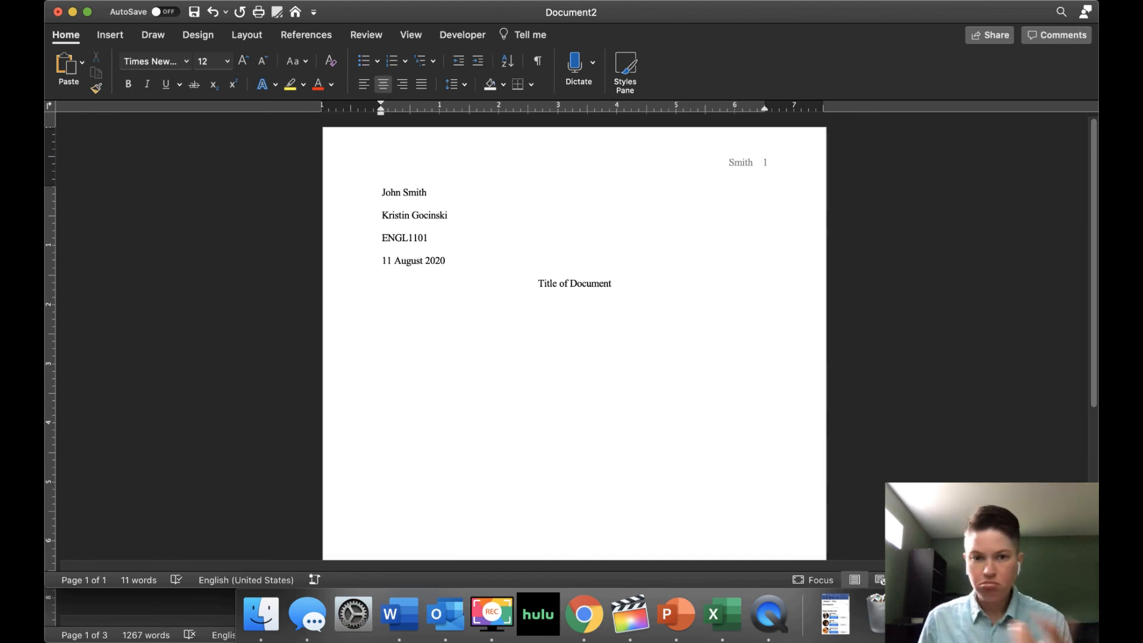
pyautogui.press('Return')
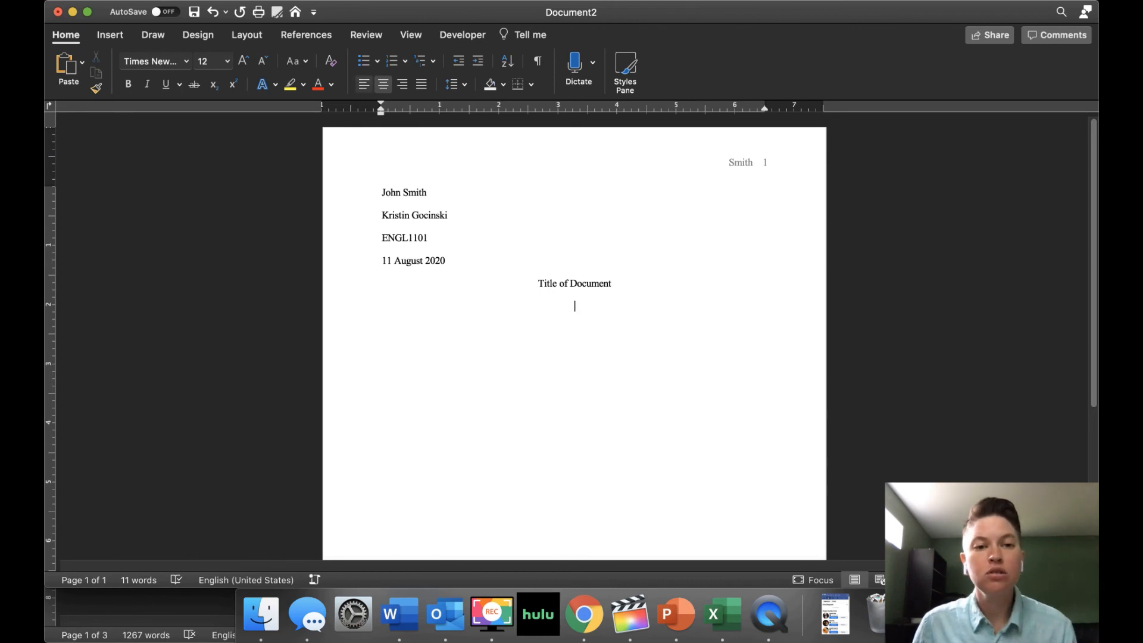
# - Left-align the line and type 'Writing Writing writing!' as the indented first body paragraph
pyautogui.press('super+l')
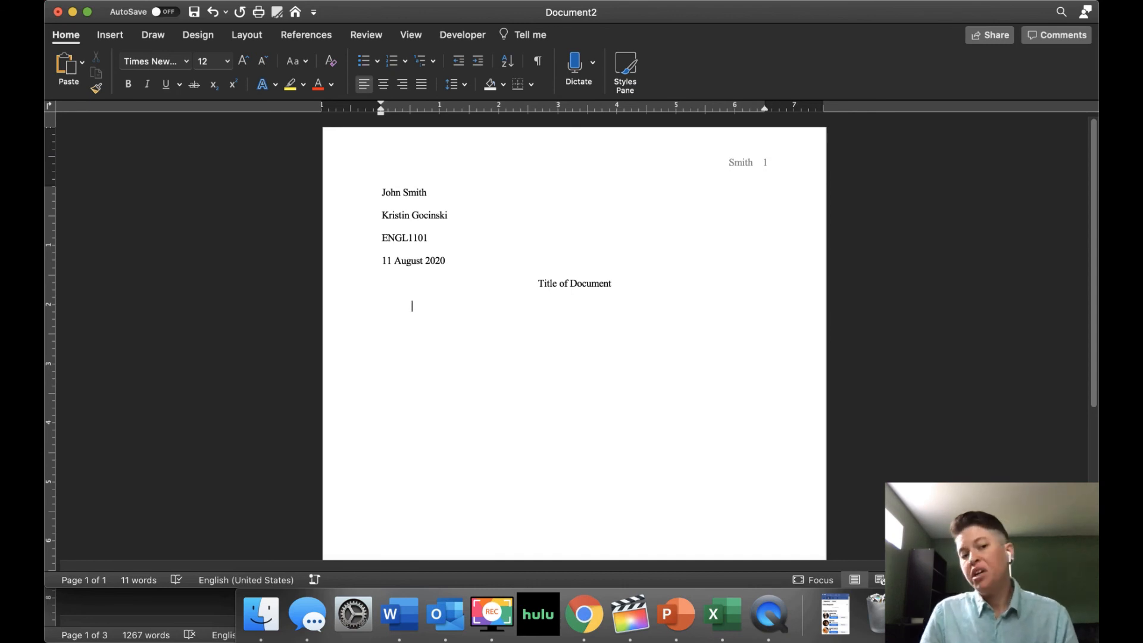
pyautogui.write('Writing ')
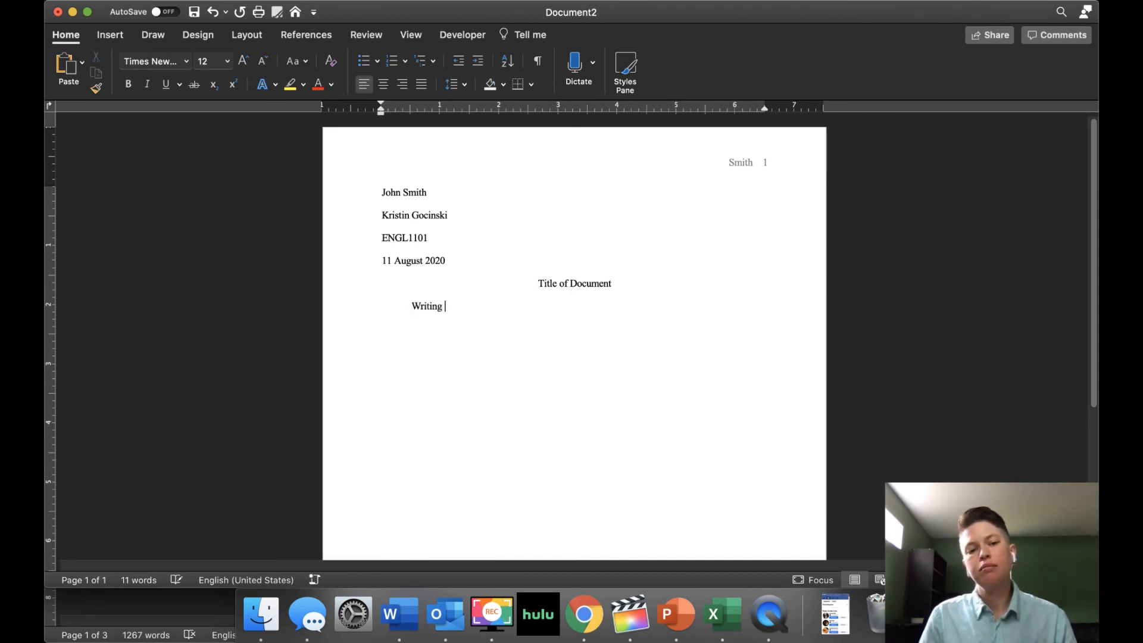
pyautogui.write('Writing writing!')
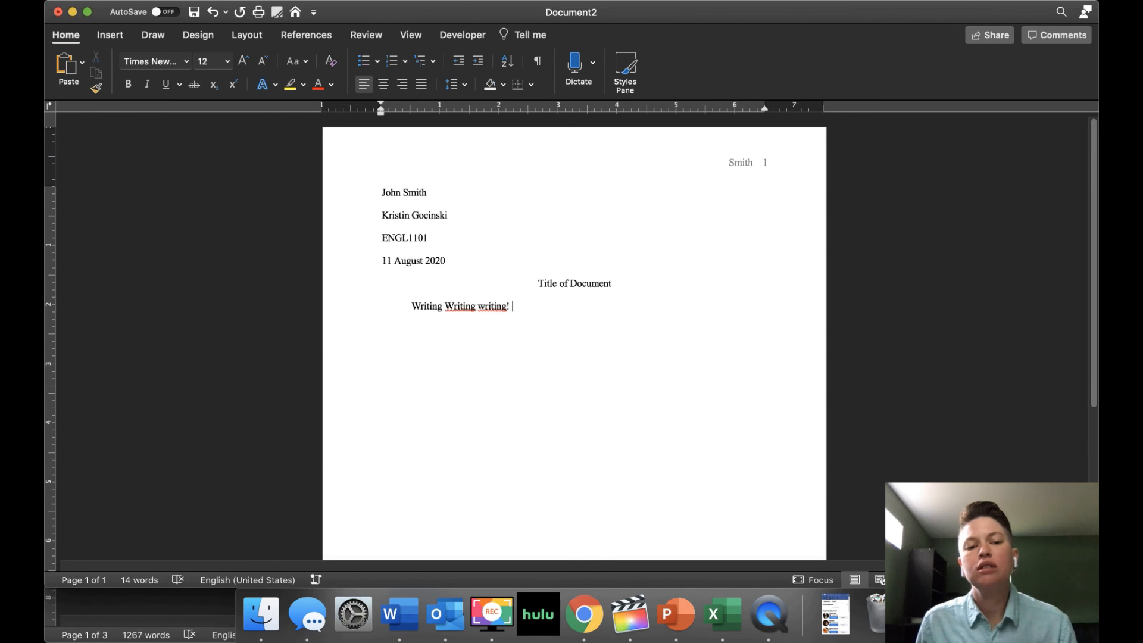